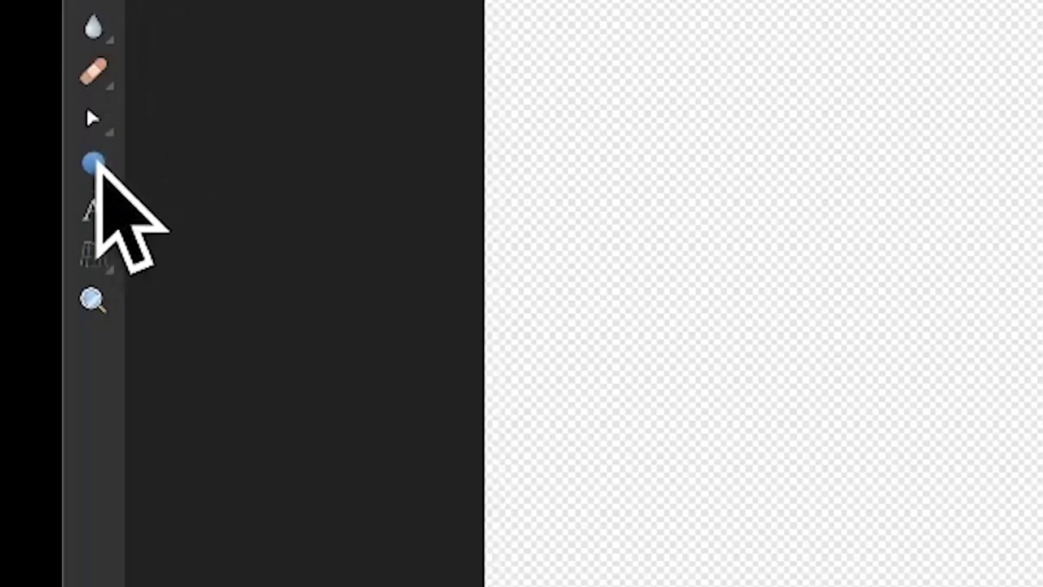
Pick the Ellipse Tool from the shape flyout and drag out a small tall ellipse
click(96, 163)
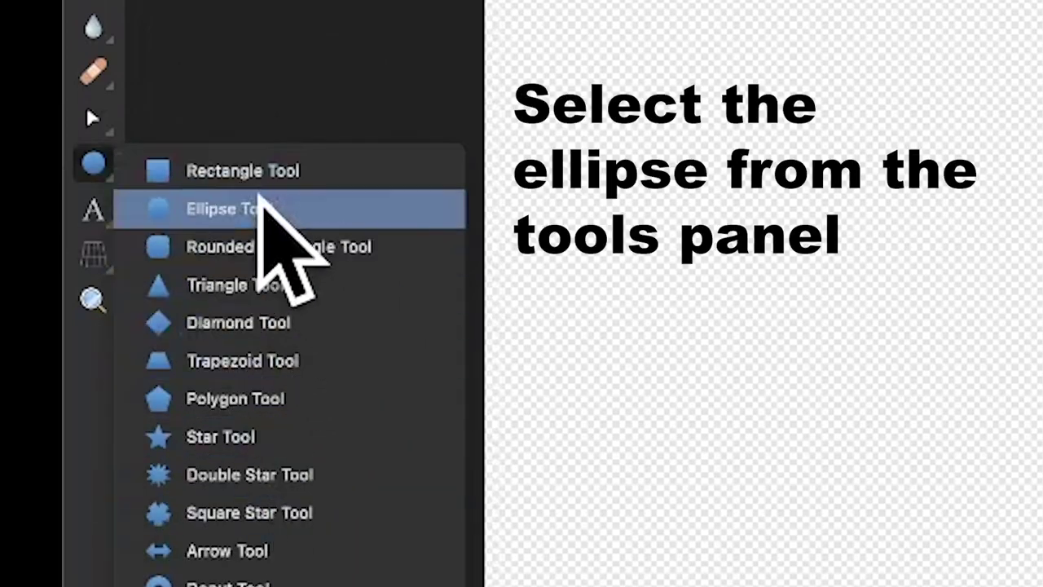
click(259, 206)
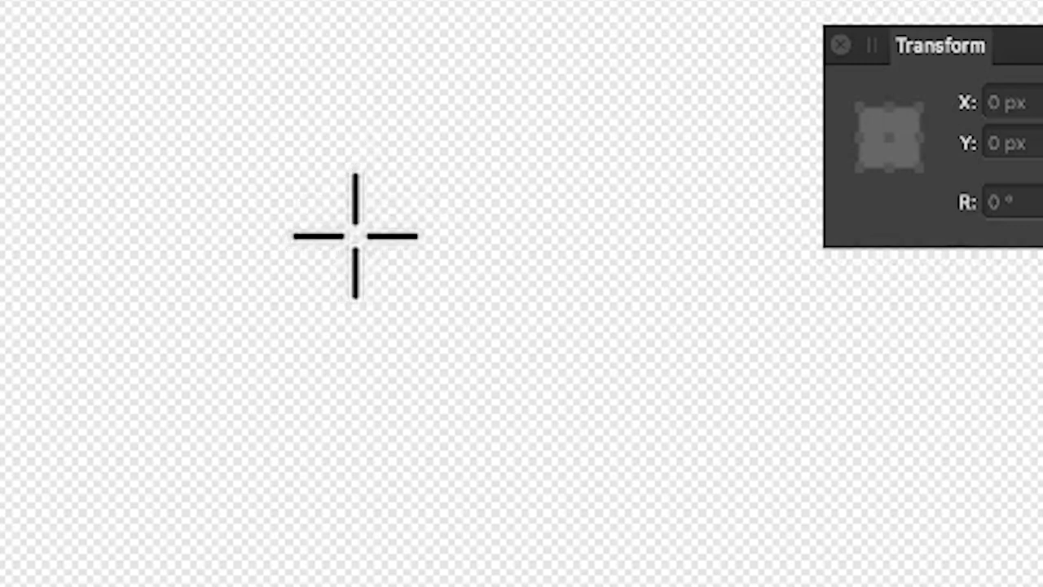
drag(355, 243, 386, 306)
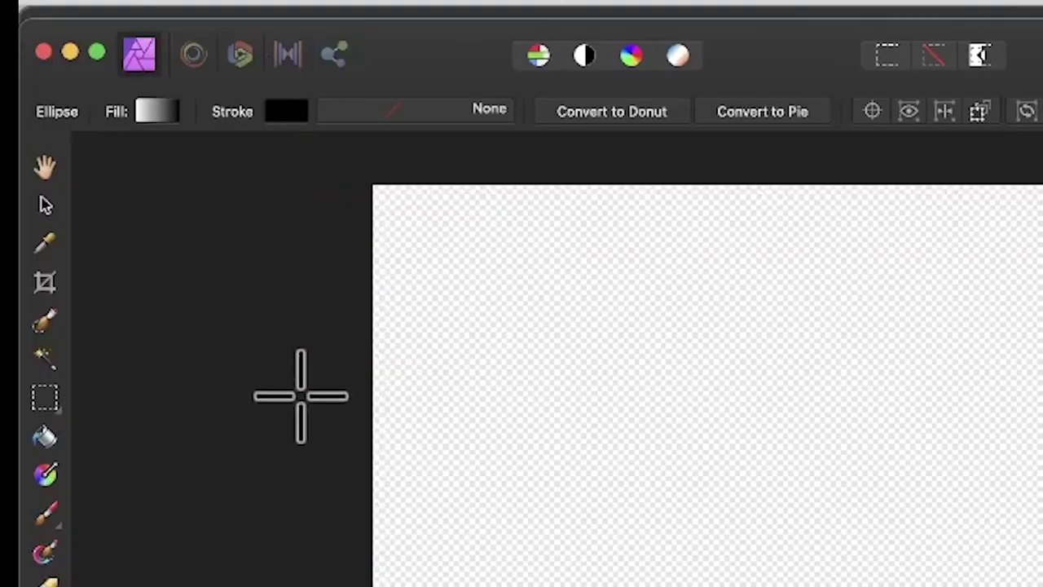
Fill the ellipse with a grey linear gradient, adjusted with the Gradient tool, and return to the Move tool
click(147, 109)
click(45, 475)
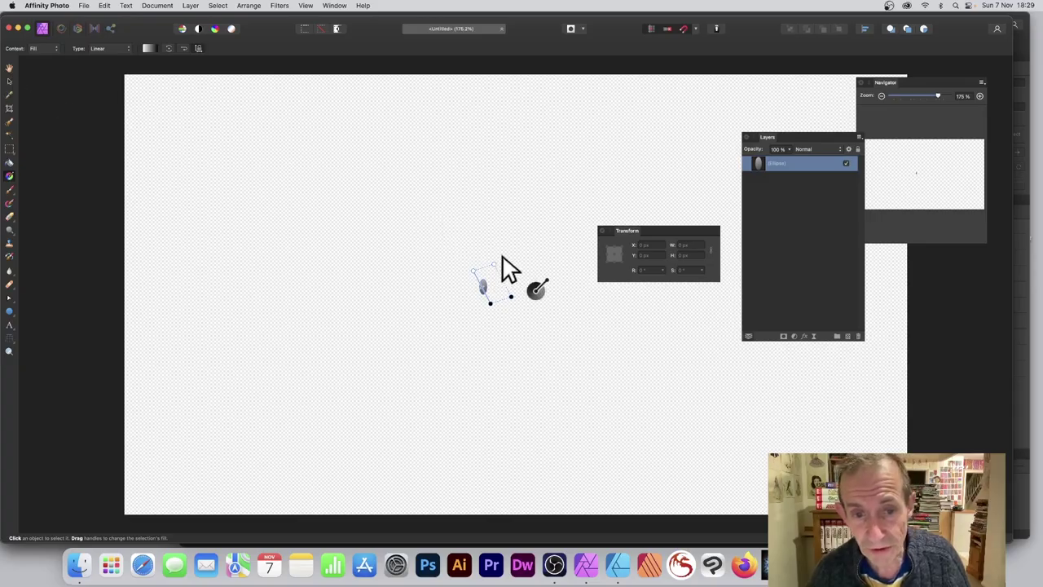
click(9, 80)
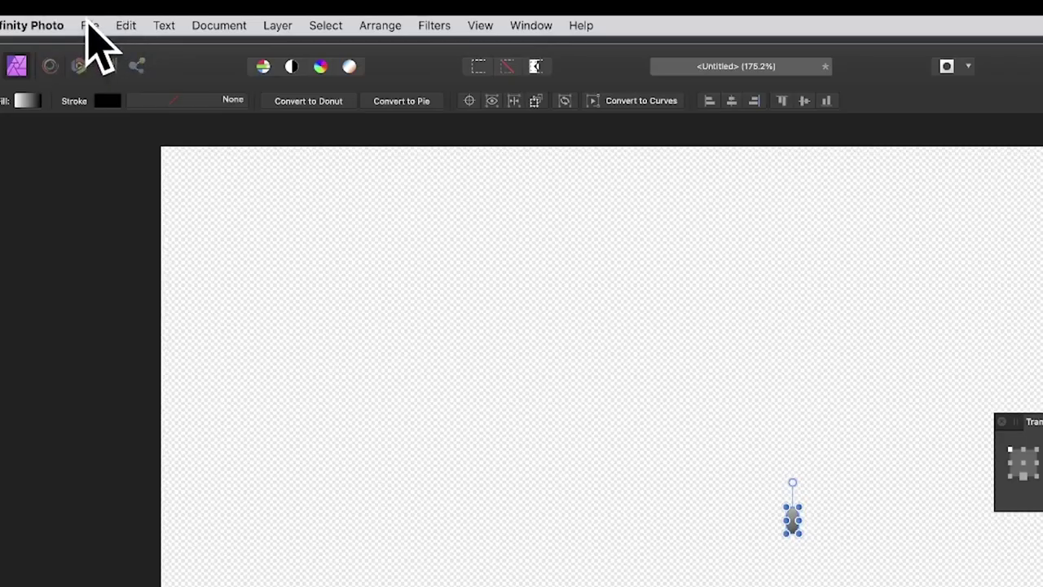
click(82, 7)
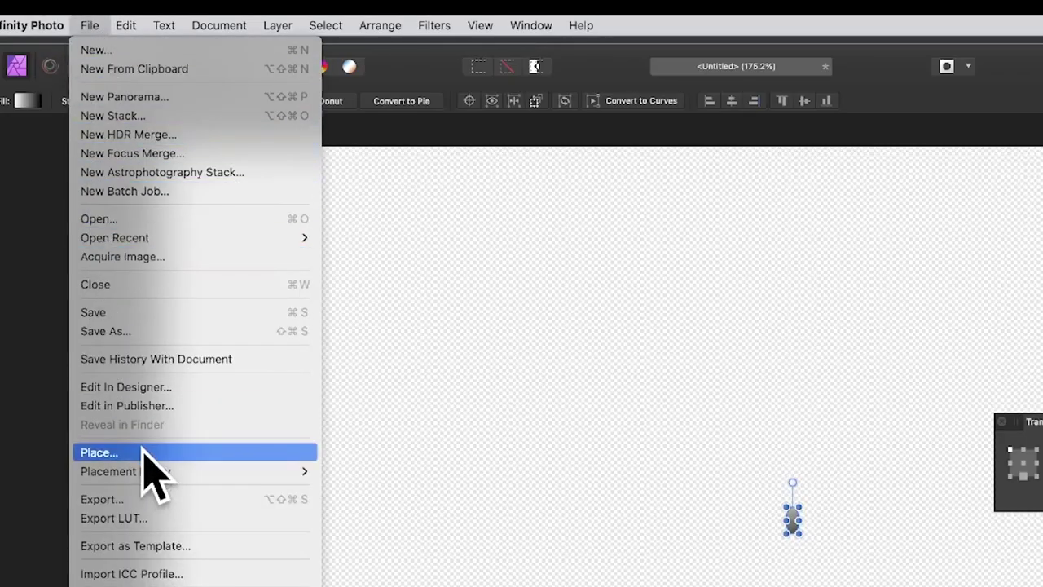
Open the document in Affinity Designer and create a symbol from the gradient ellipse in the Symbols panel
click(131, 386)
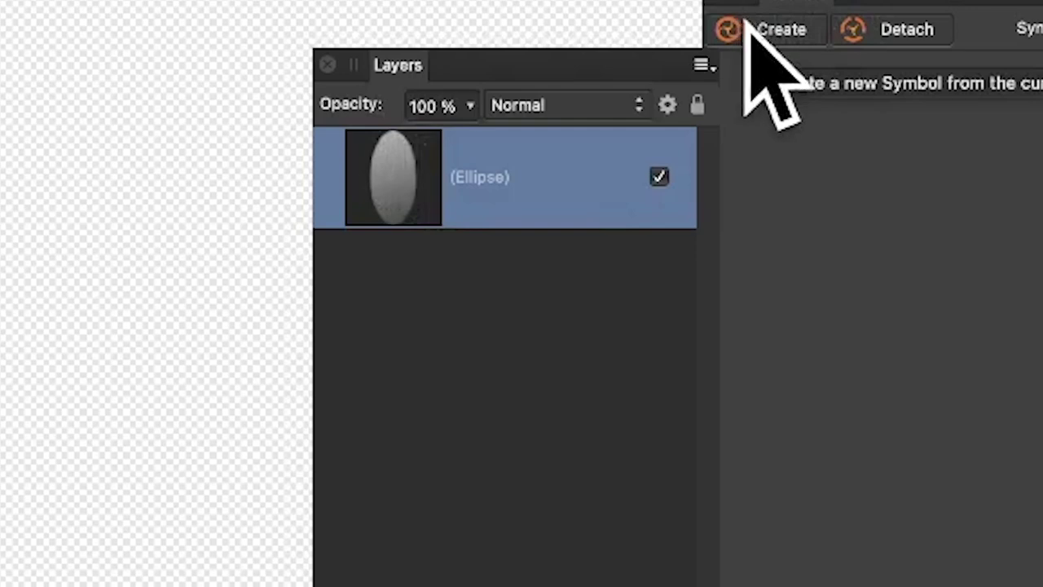
click(788, 36)
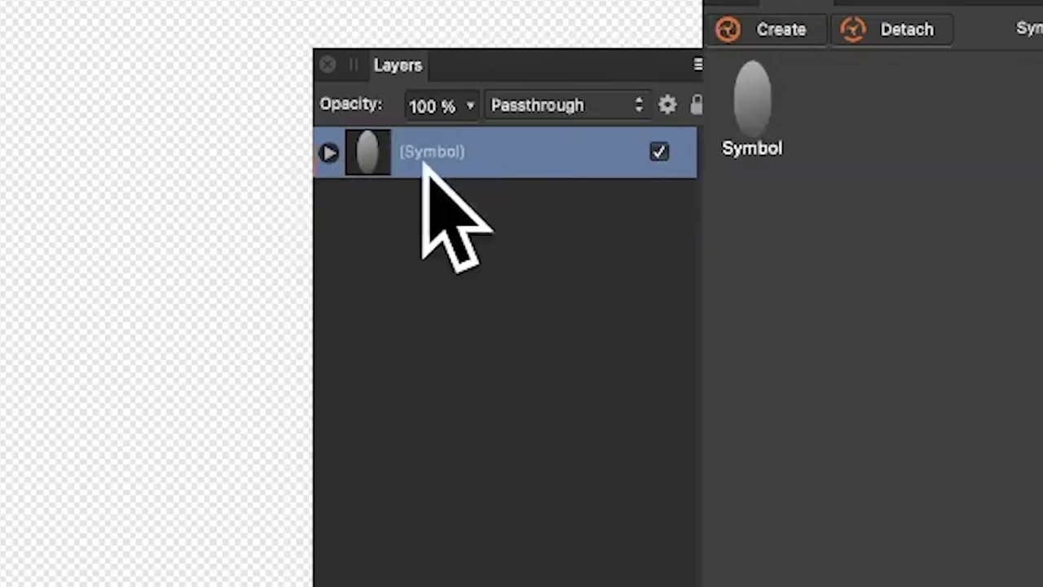
click(328, 152)
click(529, 232)
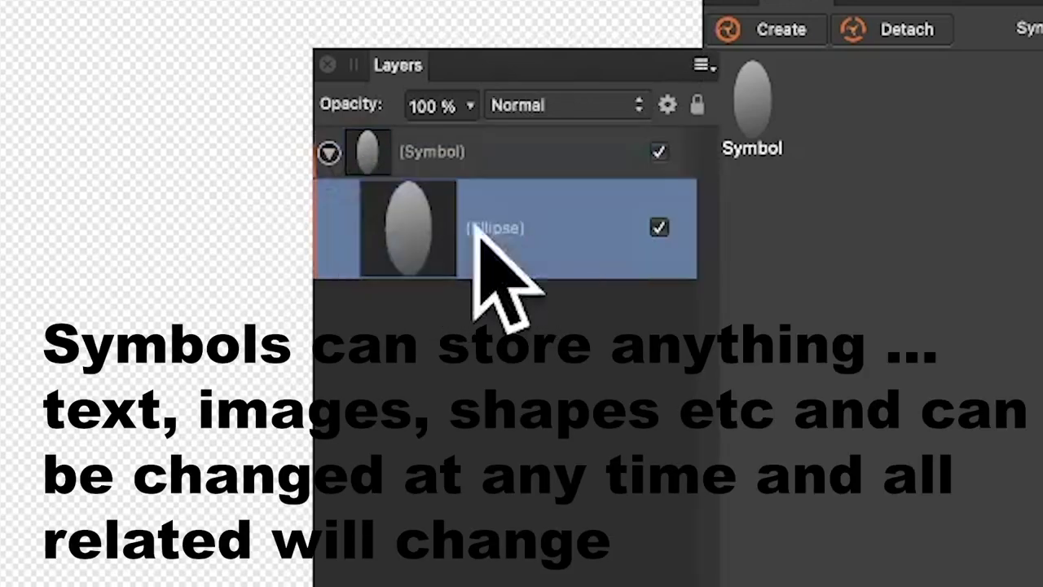
click(329, 153)
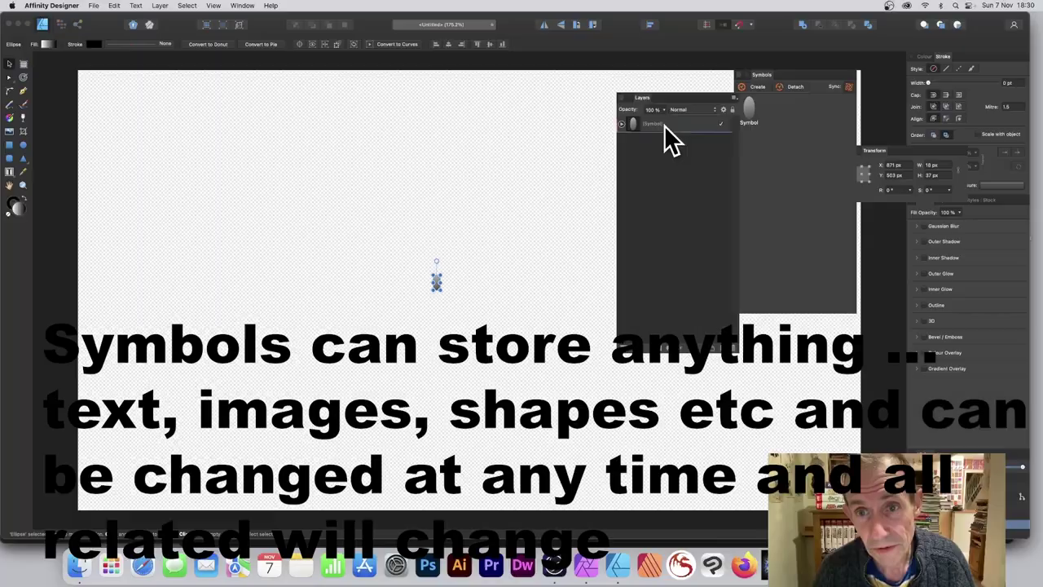
click(666, 125)
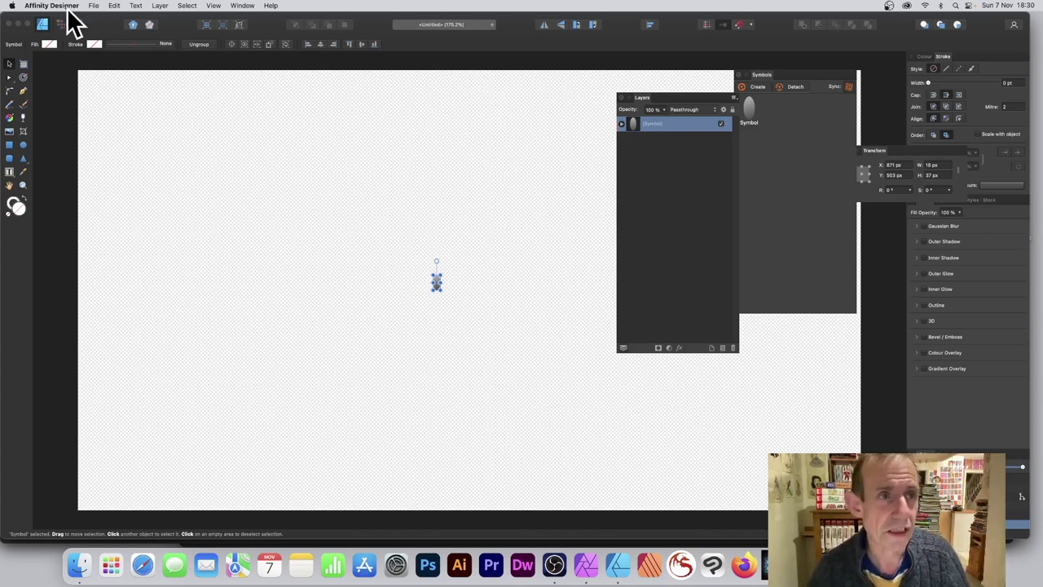
click(93, 6)
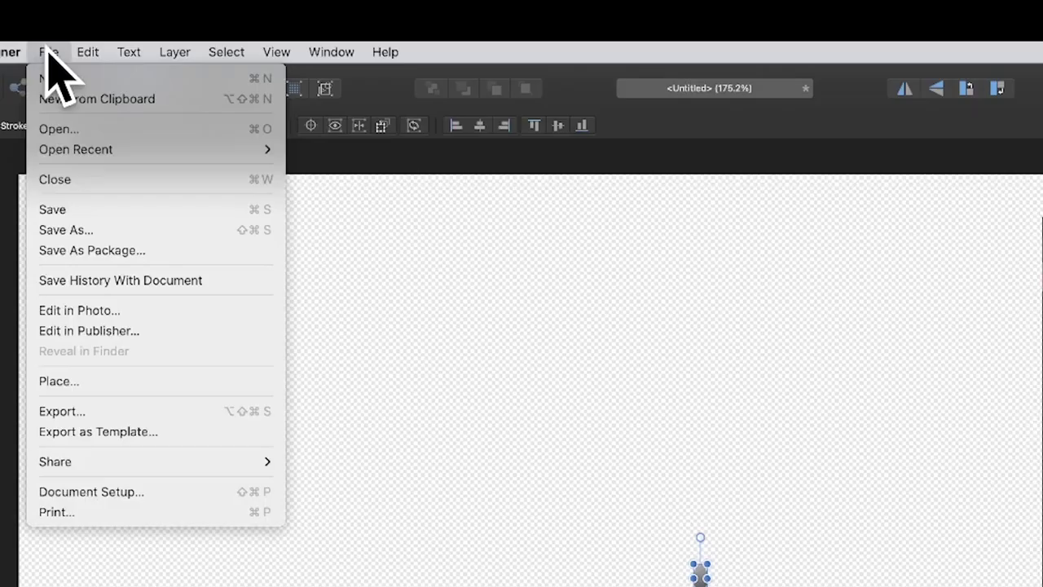
Return the document to Affinity Photo with Edit in Photo and select the symbol
click(130, 312)
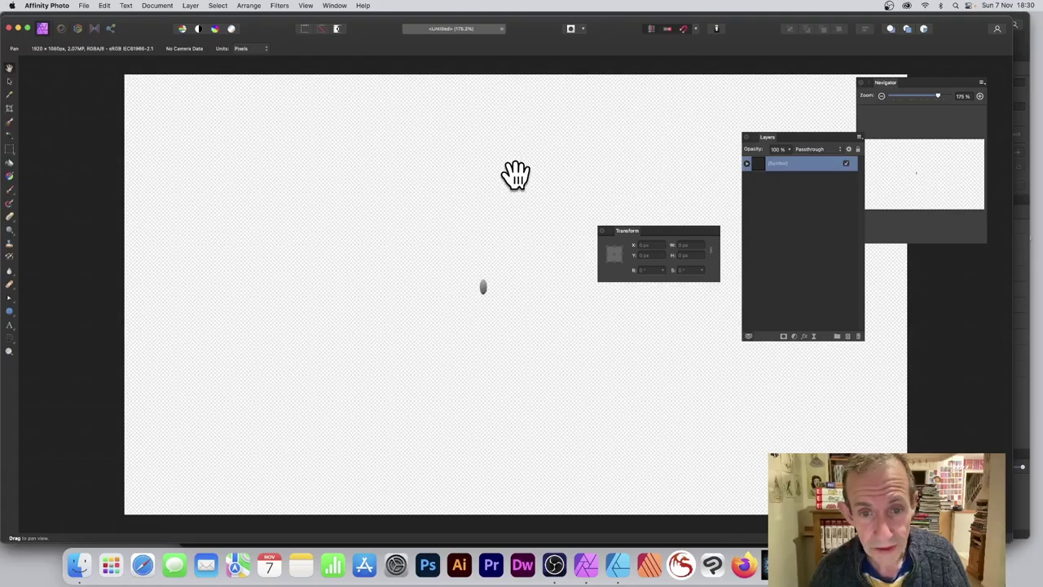
click(10, 81)
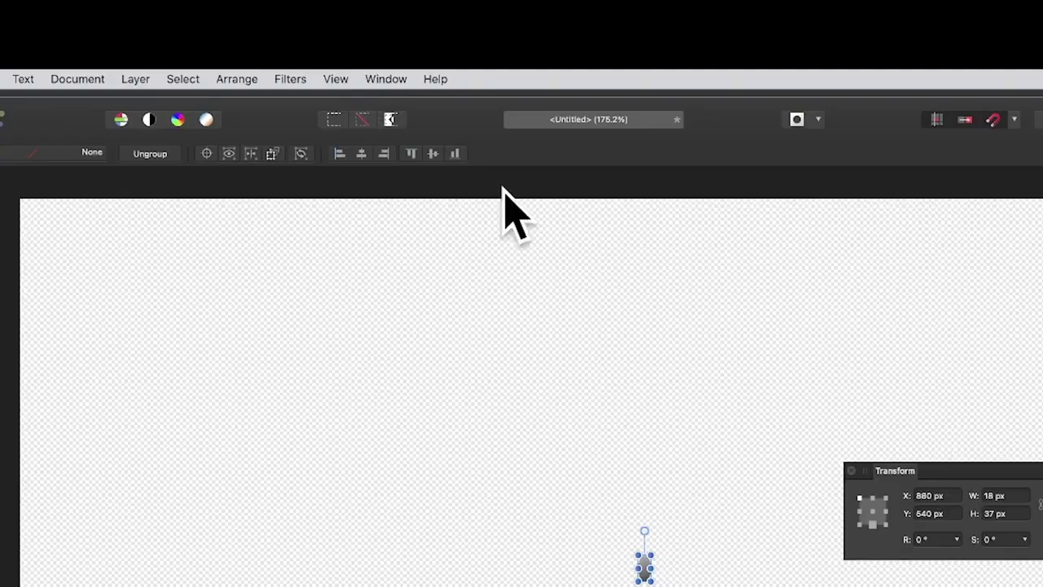
Duplicate the symbol, move the copy down, rotate it about 22 degrees and enlarge it slightly
click(139, 77)
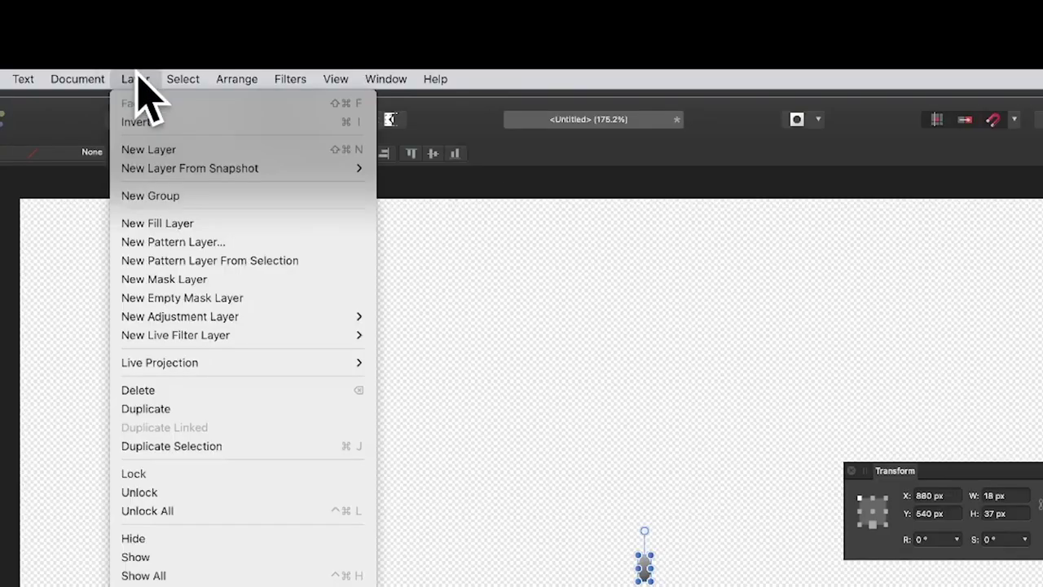
click(200, 445)
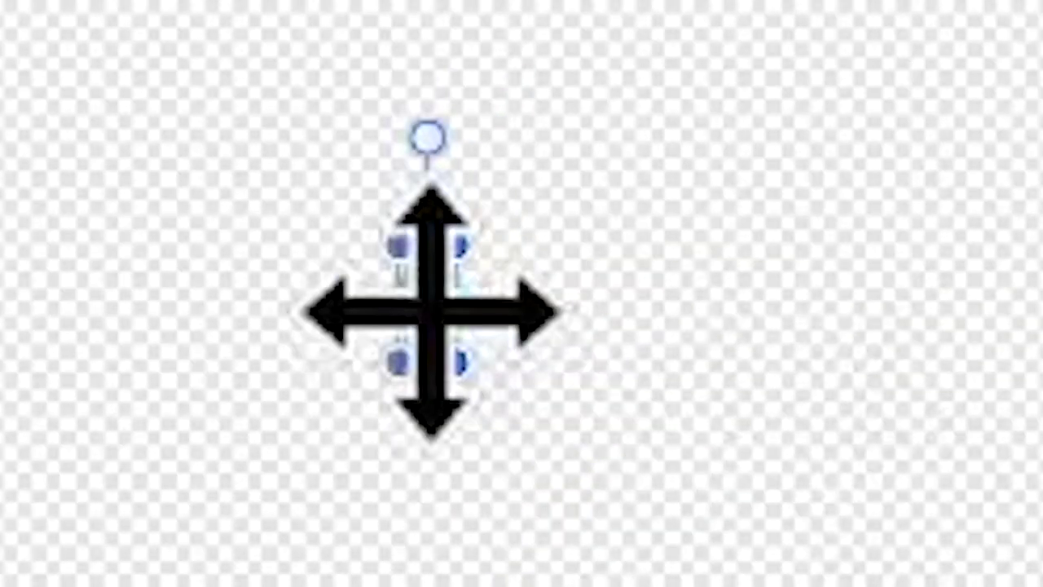
drag(421, 312, 423, 380)
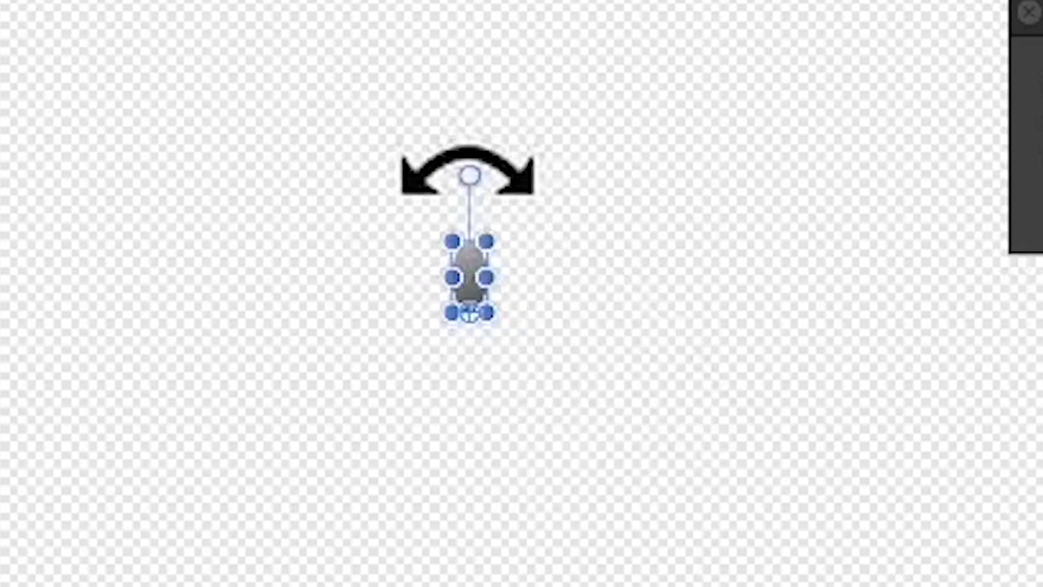
drag(470, 131, 373, 133)
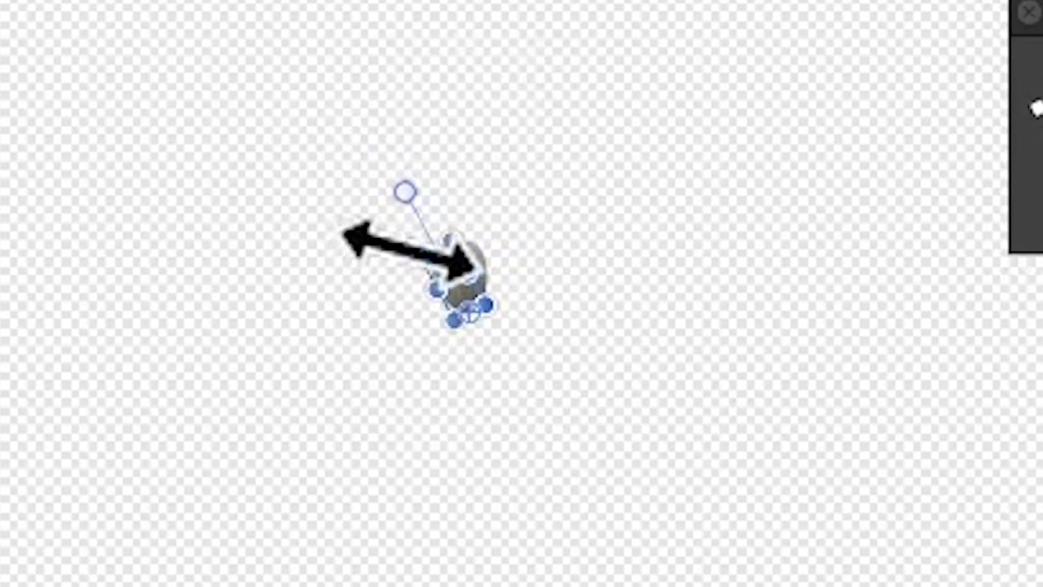
mouse_move(407, 248)
mouse_down()
mouse_move(400, 245)
mouse_move(410, 248)
mouse_up()
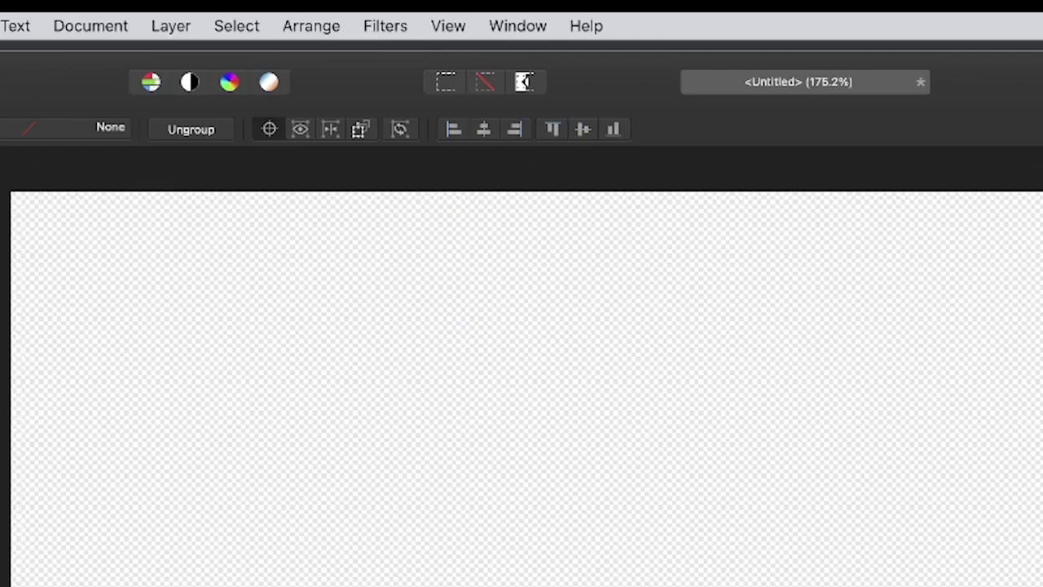
Repeat Duplicate (Cmd+J) eight times so rotated, enlarged petal copies fan out into a spiral flower
click(169, 18)
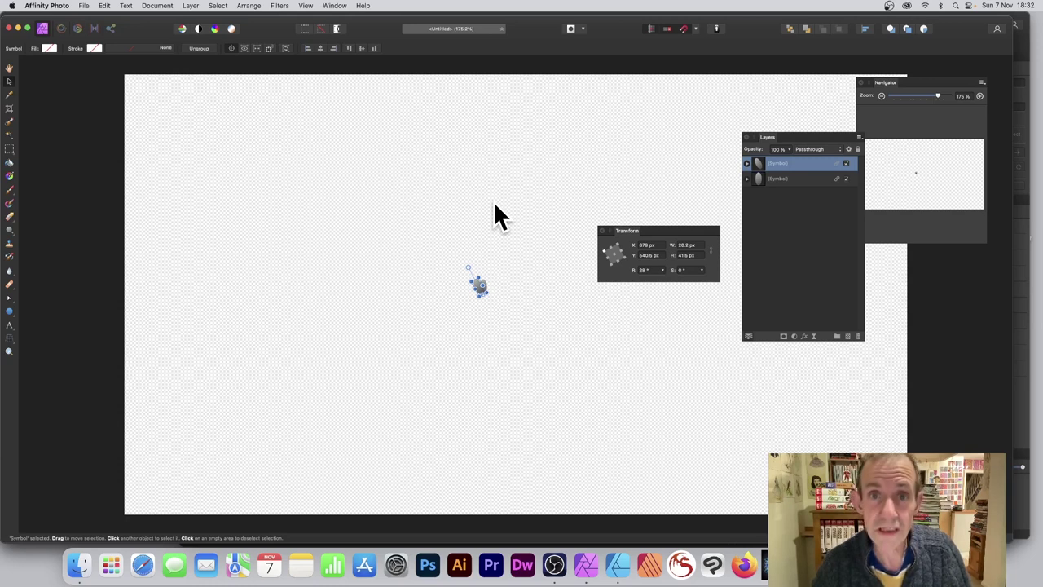
key(super+j)
key(super+j)
key(super+j)
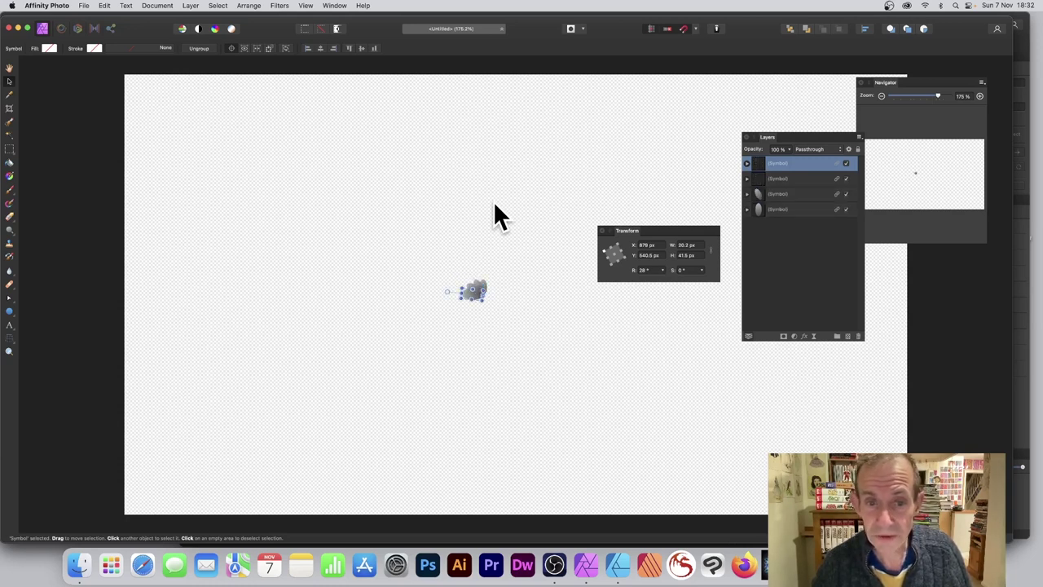
key(super+j)
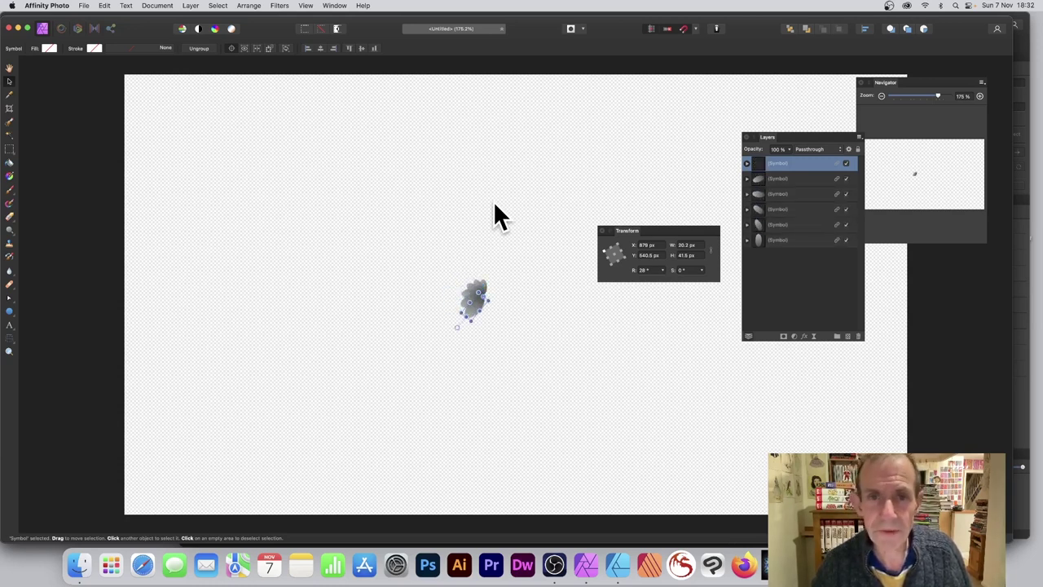
key(super+j)
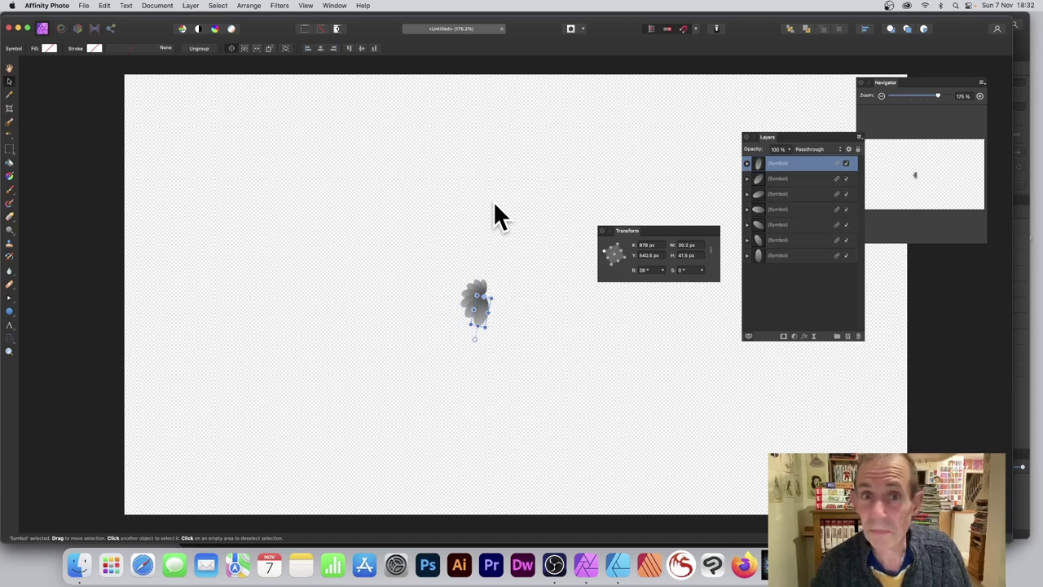
key(super+j)
key(super+j)
key(super+j)
key(super+j)
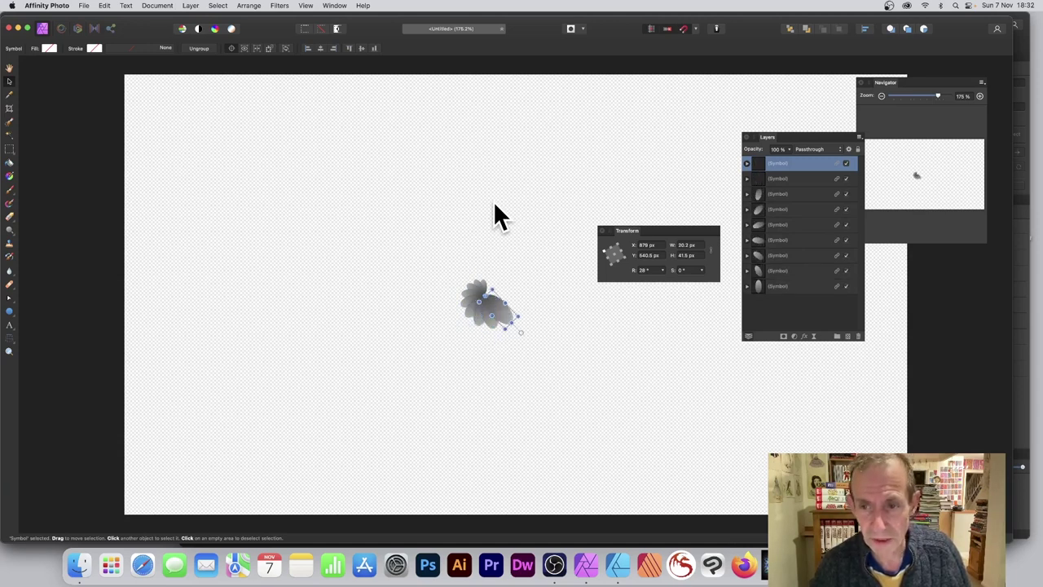
key(super+j)
key(super+j)
key(super+j)
key(super+j)
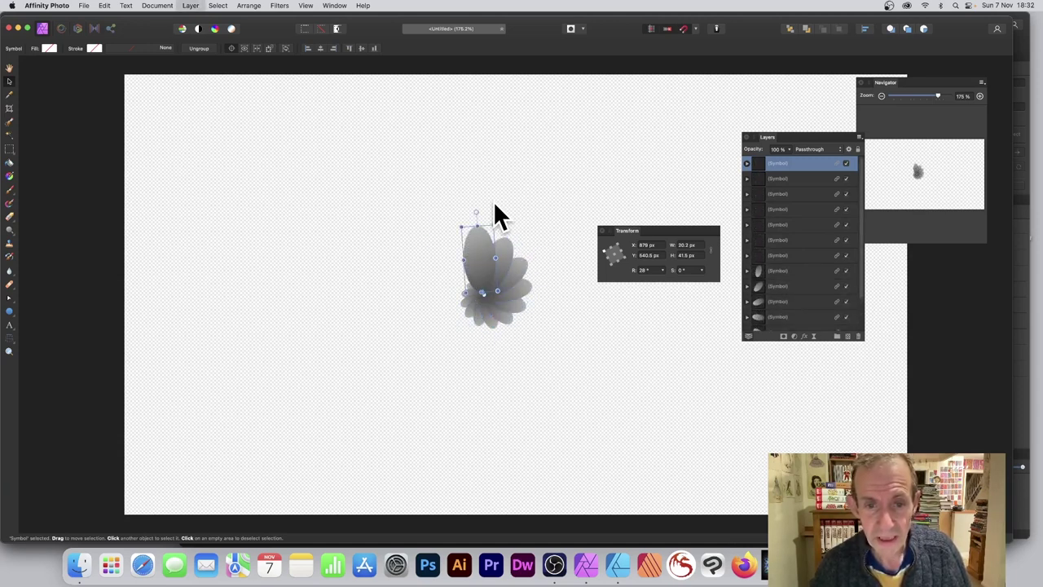
key(super+j)
key(super+j)
key(super+j)
key(super+j)
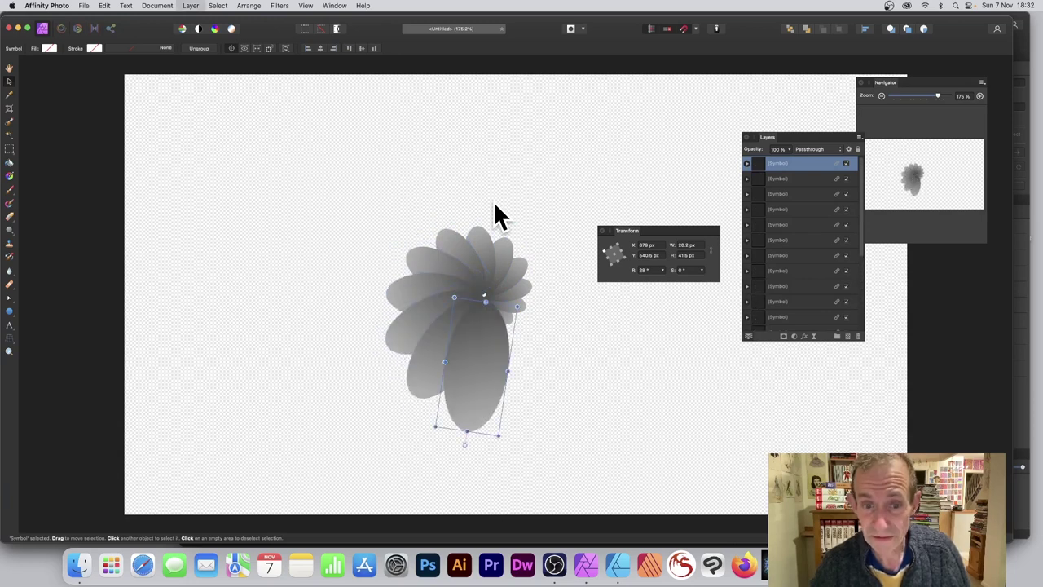
key(super+j)
key(super+j)
key(super+j)
key(super+j)
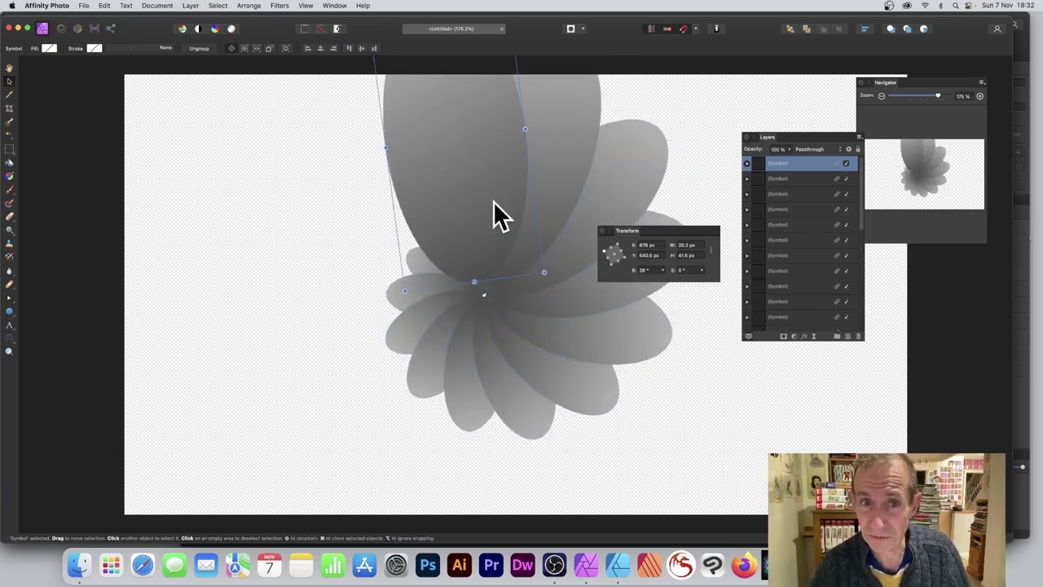
key(super+j)
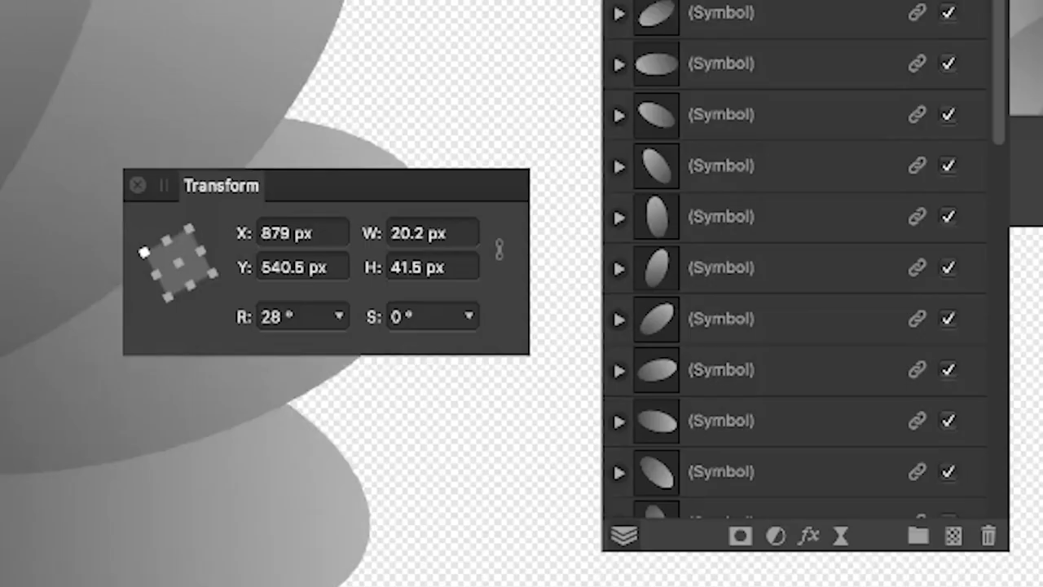
Select the Ellipse inside the bottom Symbol layer and resize it to 18 x 6.1 px
scroll(780, 224, down, 5)
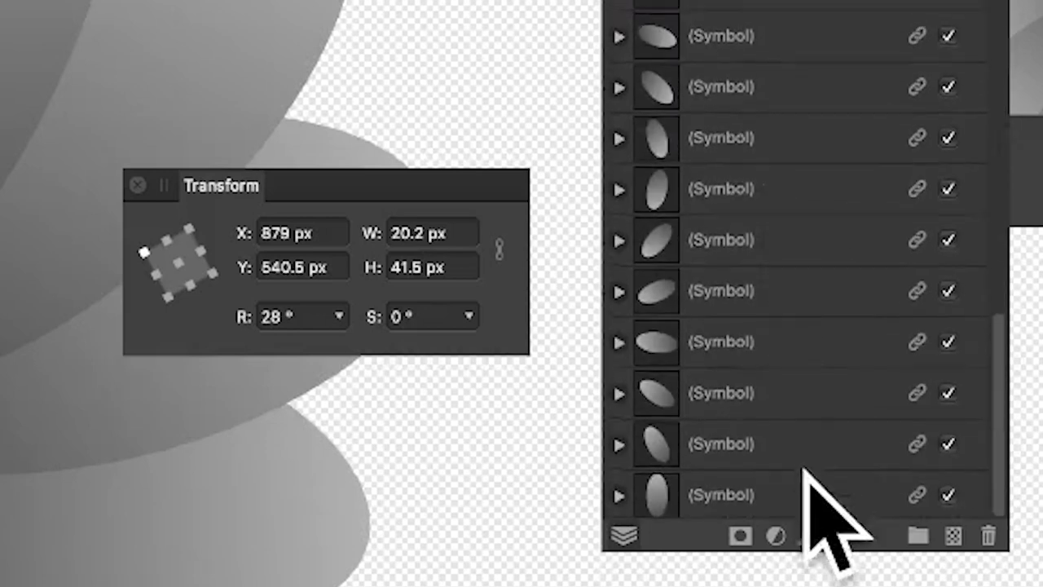
click(756, 495)
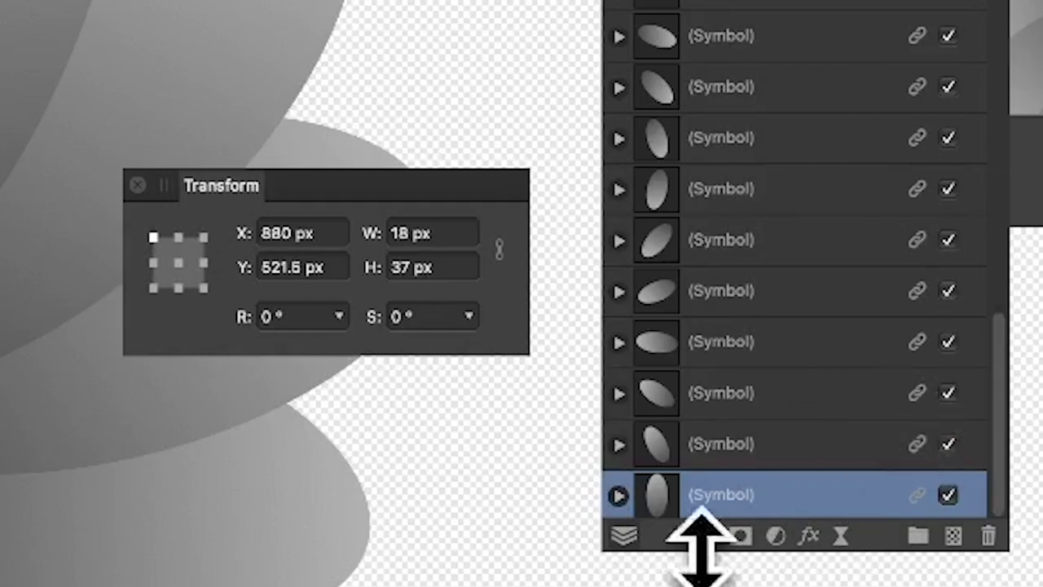
click(620, 495)
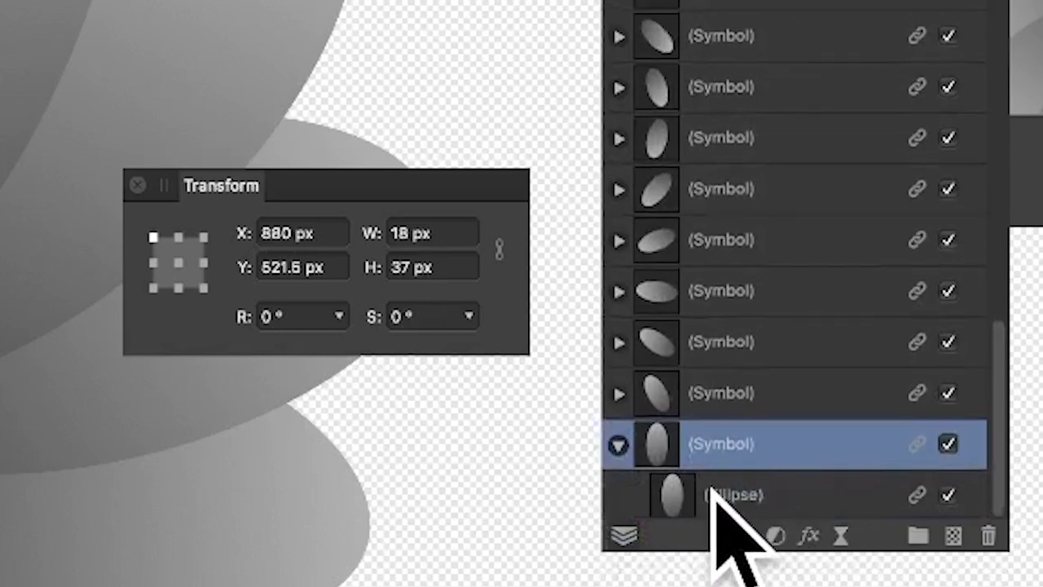
click(714, 495)
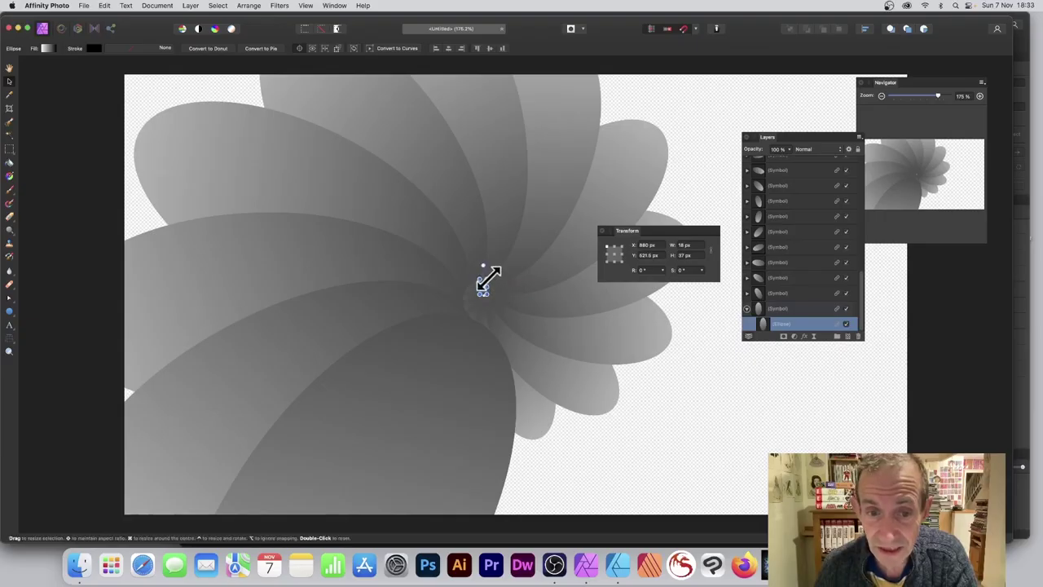
mouse_move(488, 279)
mouse_down()
mouse_move(489, 265)
mouse_move(480, 274)
mouse_move(488, 287)
mouse_up()
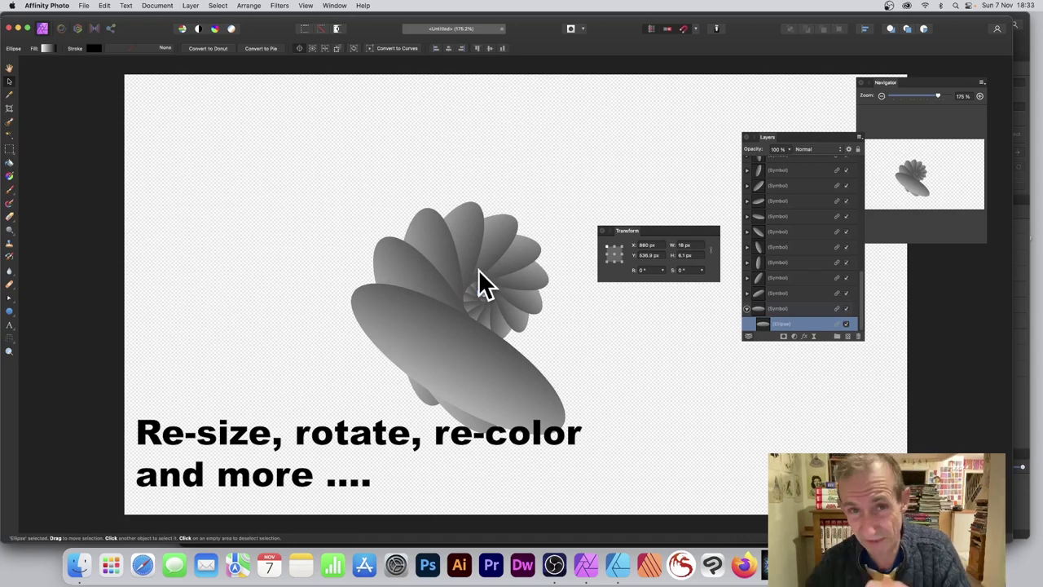
Resize the symbol's source ellipse to 39.7 x 48 px so every linked petal grows huge
mouse_move(482, 281)
mouse_down()
mouse_move(495, 262)
mouse_move(523, 258)
mouse_move(484, 279)
mouse_move(496, 274)
mouse_up()
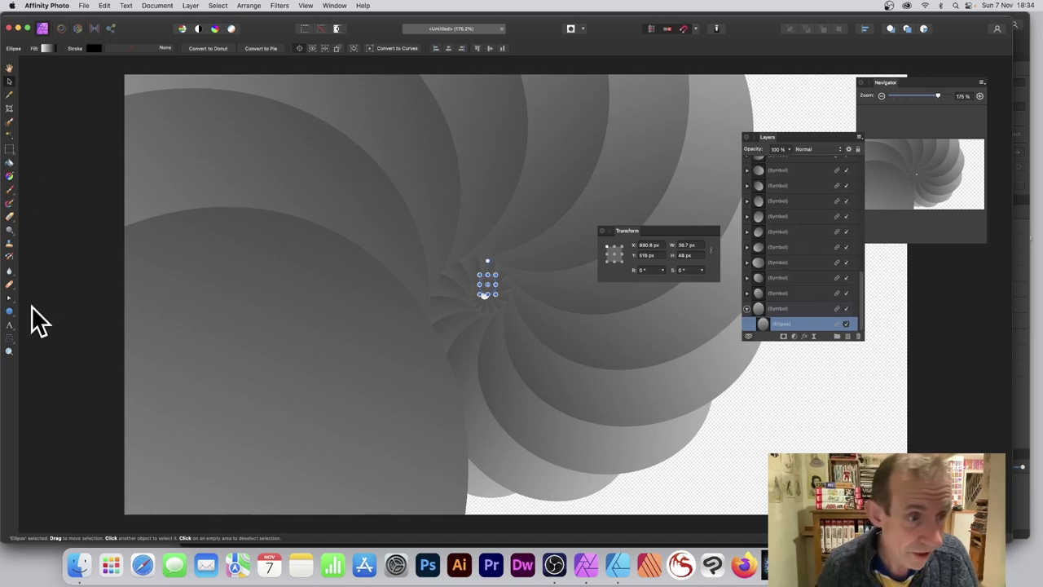
Shrink the symbol's ellipse to about 17.7 x 26 px and add a small 20 x 22 px circle beside it
click(9, 311)
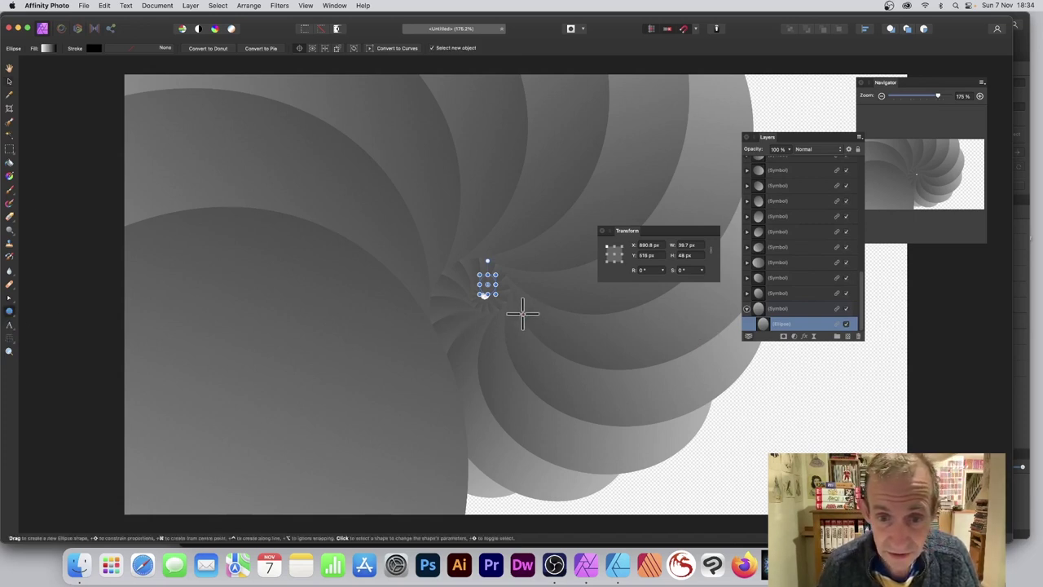
drag(504, 304, 545, 298)
scroll(819, 310, down, 1)
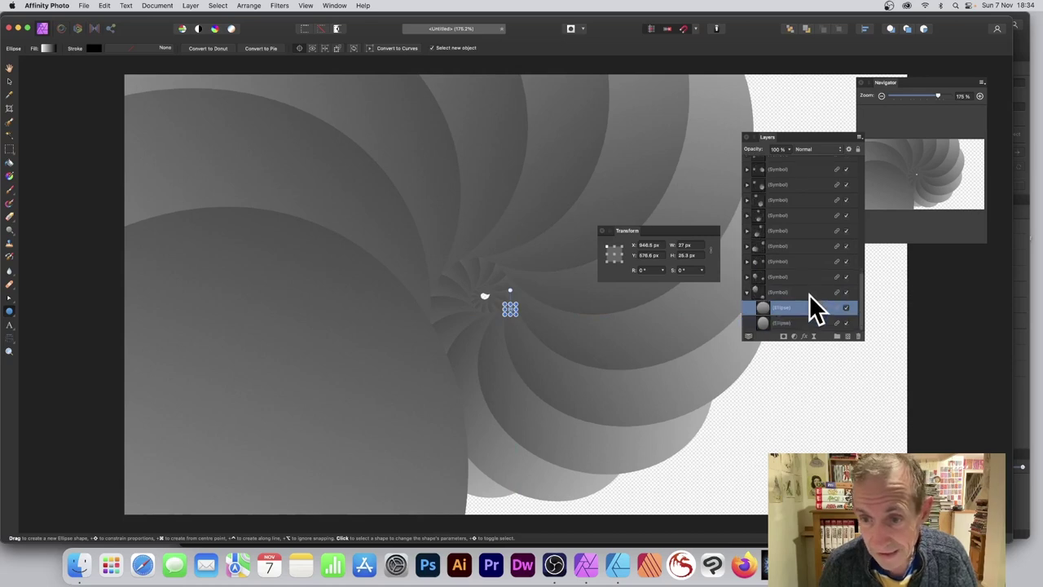
key(super+z)
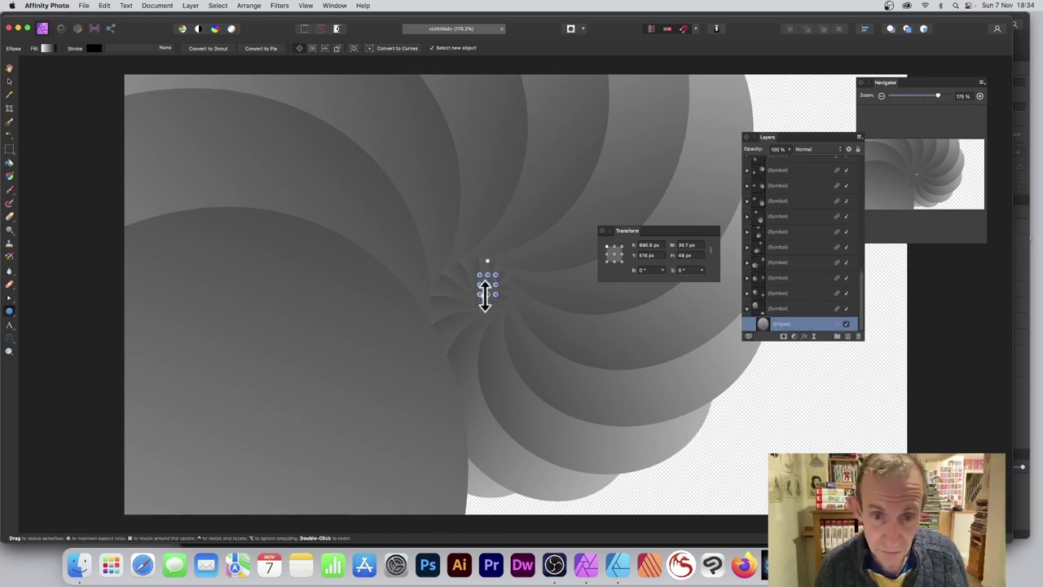
drag(492, 293, 486, 286)
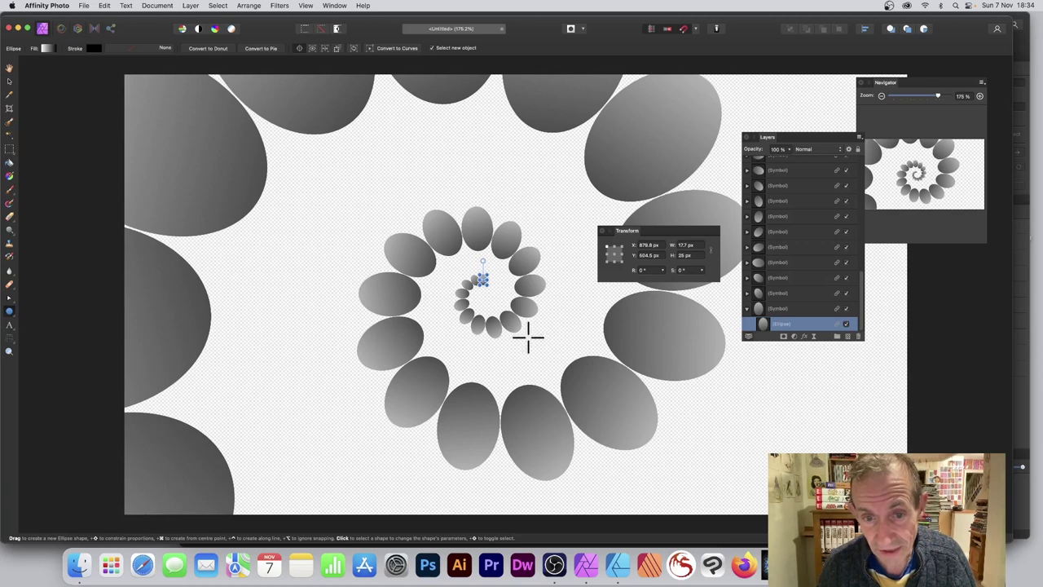
mouse_move(527, 335)
mouse_down()
mouse_move(561, 335)
mouse_move(545, 333)
mouse_move(534, 310)
mouse_move(535, 329)
mouse_up()
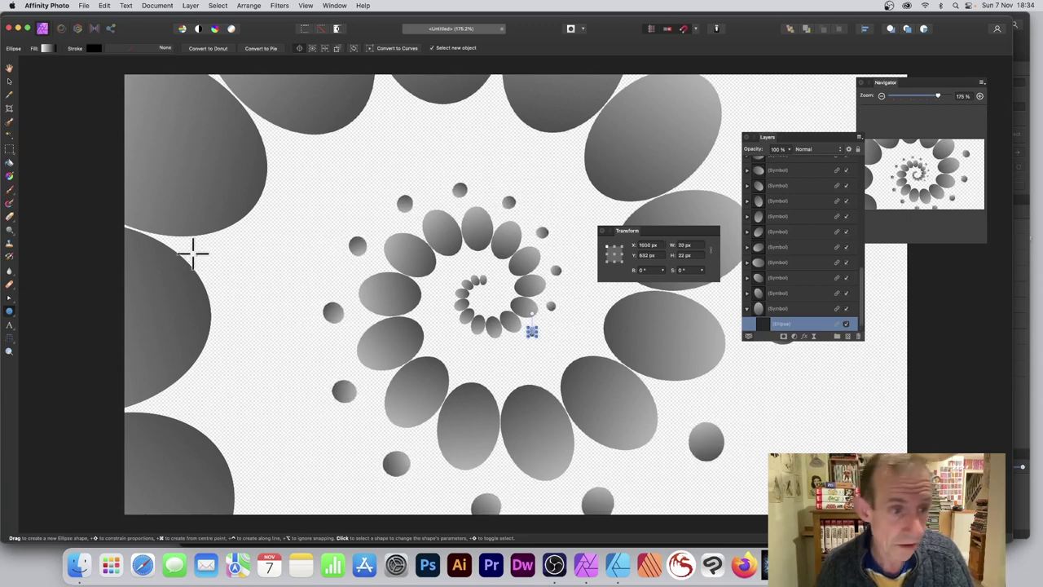
Draw a diamond inside the symbol with the Diamond Tool
click(11, 313)
click(77, 365)
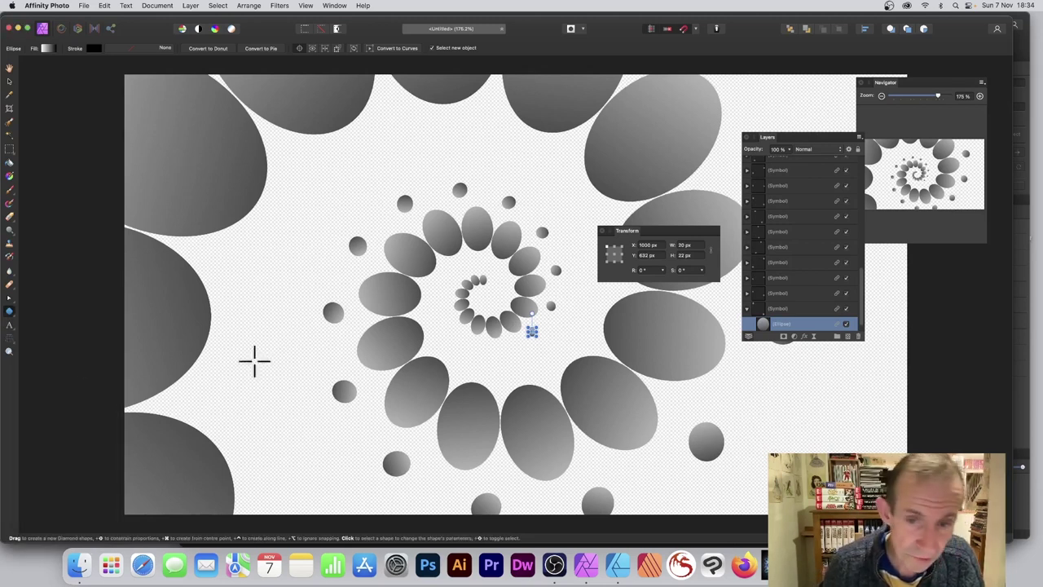
drag(569, 288, 642, 291)
Delete the large ellipse from the symbol and enlarge the dot circle to 30 x 28 px
scroll(776, 318, down, 2)
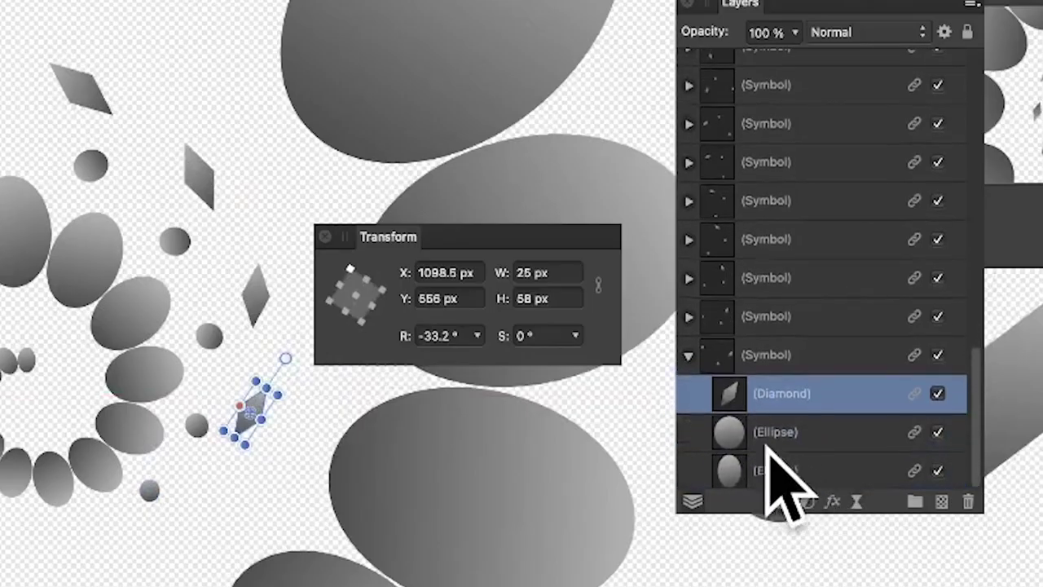
click(777, 312)
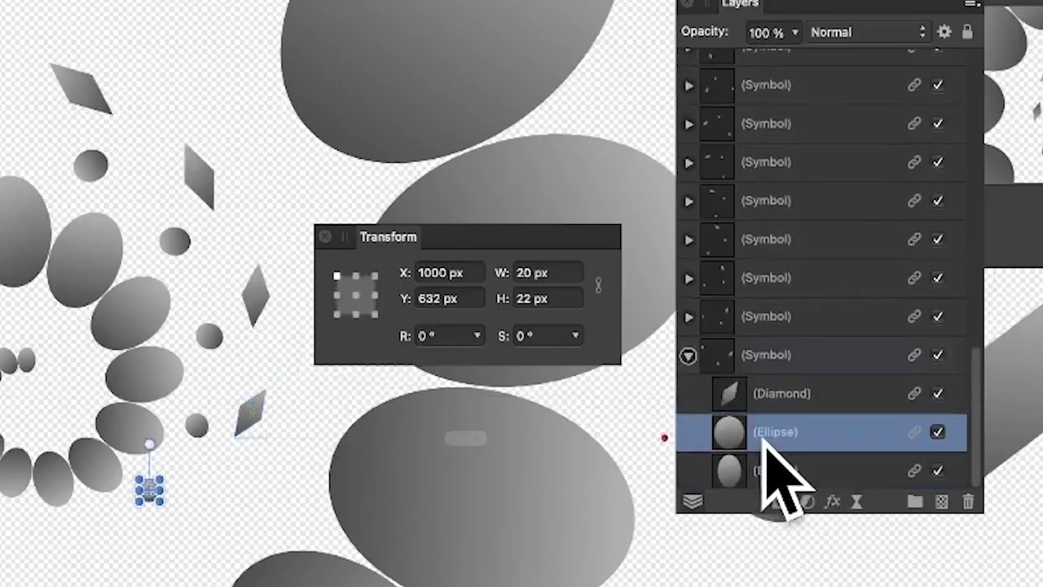
click(813, 404)
click(813, 432)
click(812, 468)
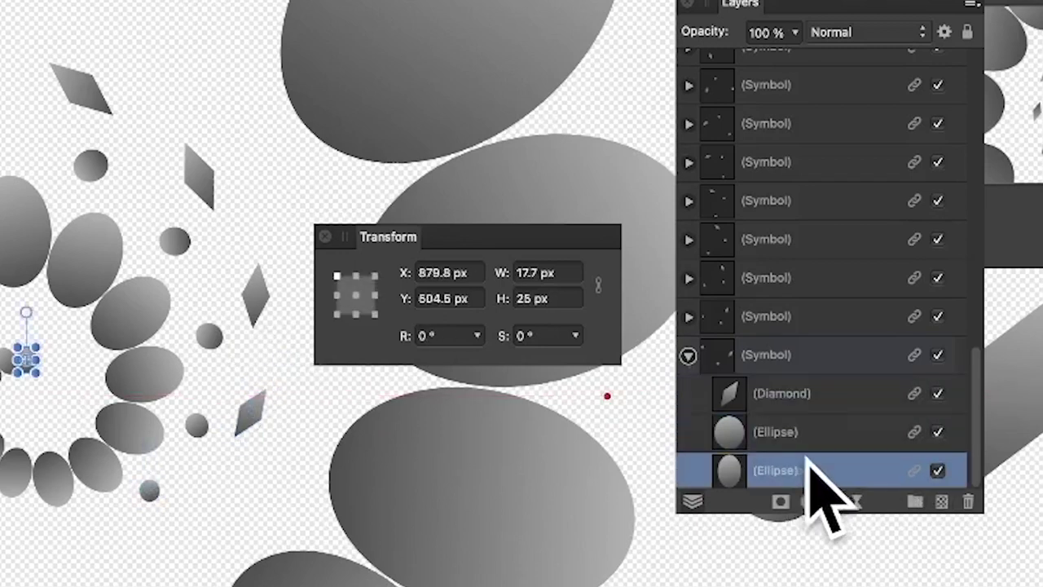
key(Delete)
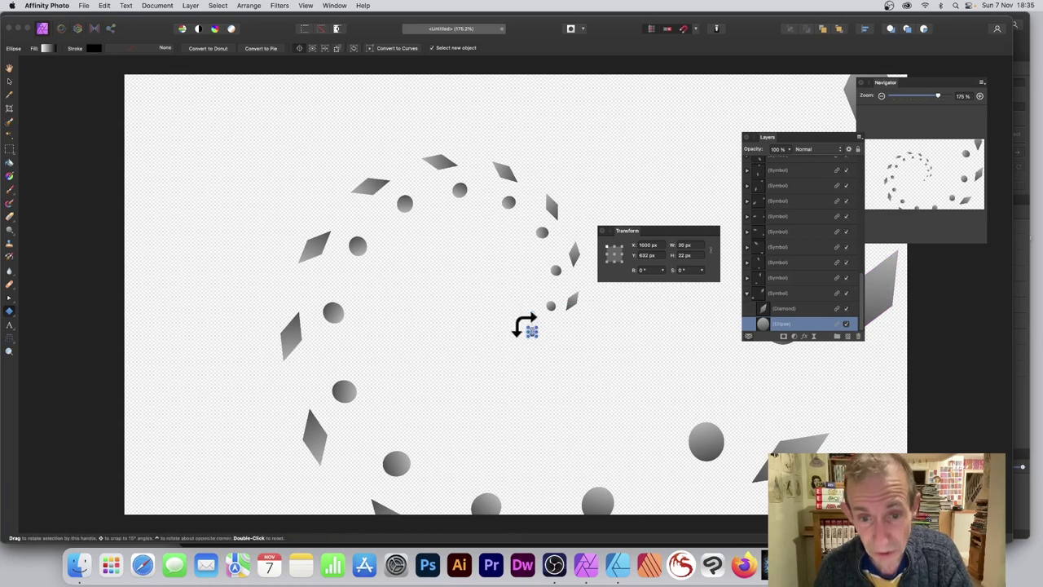
mouse_move(526, 328)
mouse_down()
mouse_move(524, 319)
mouse_move(526, 328)
mouse_up()
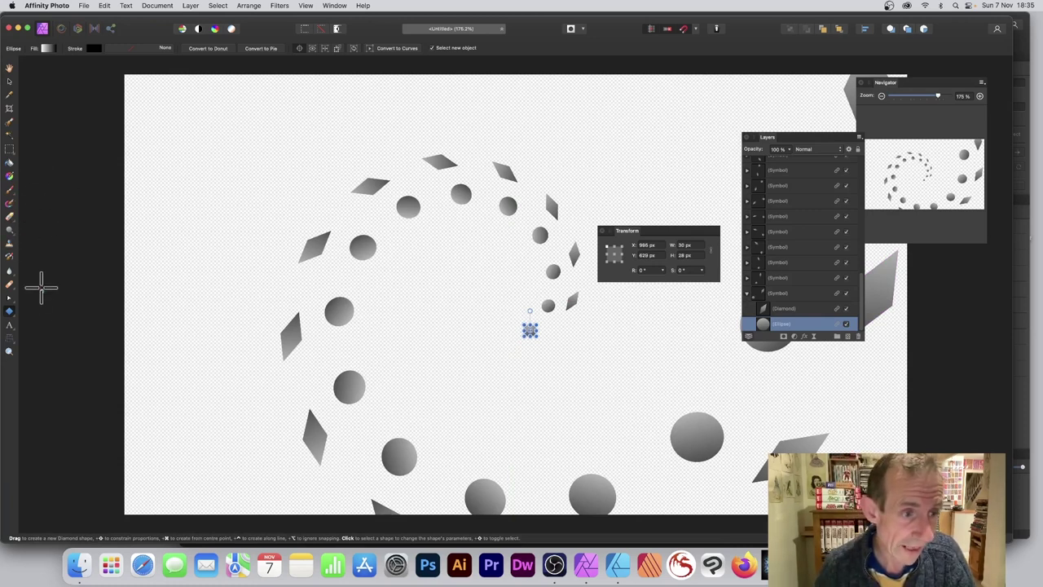
click(9, 311)
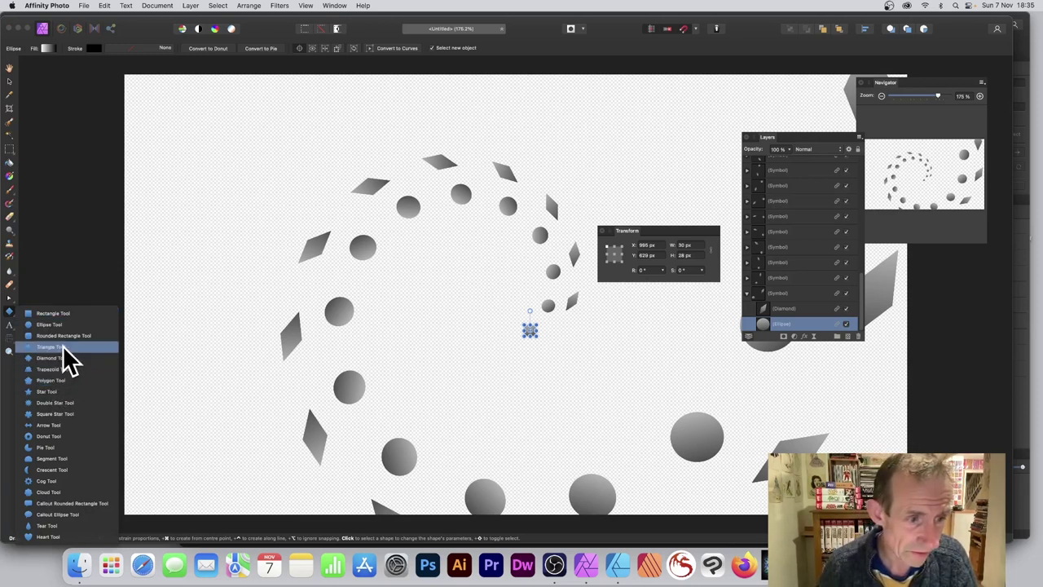
Draw a triangle in the symbol, rotate it across all copies, then delete it
click(50, 346)
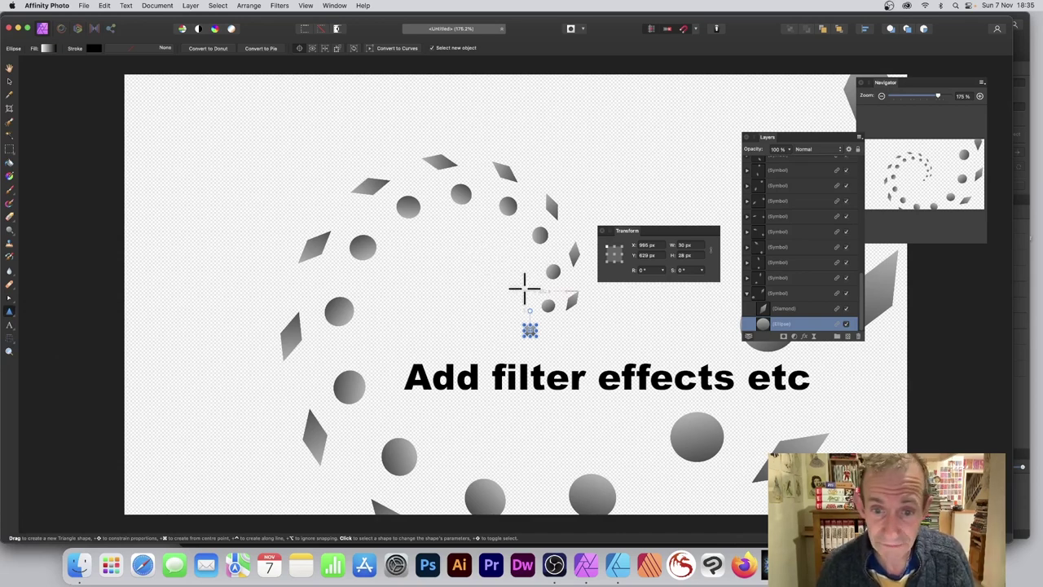
drag(524, 287, 507, 314)
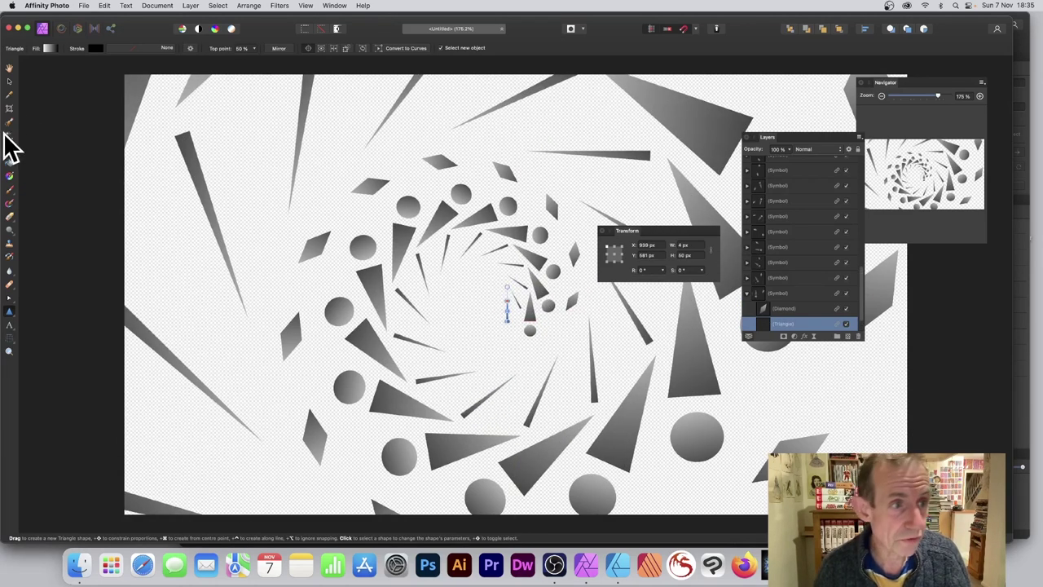
click(9, 81)
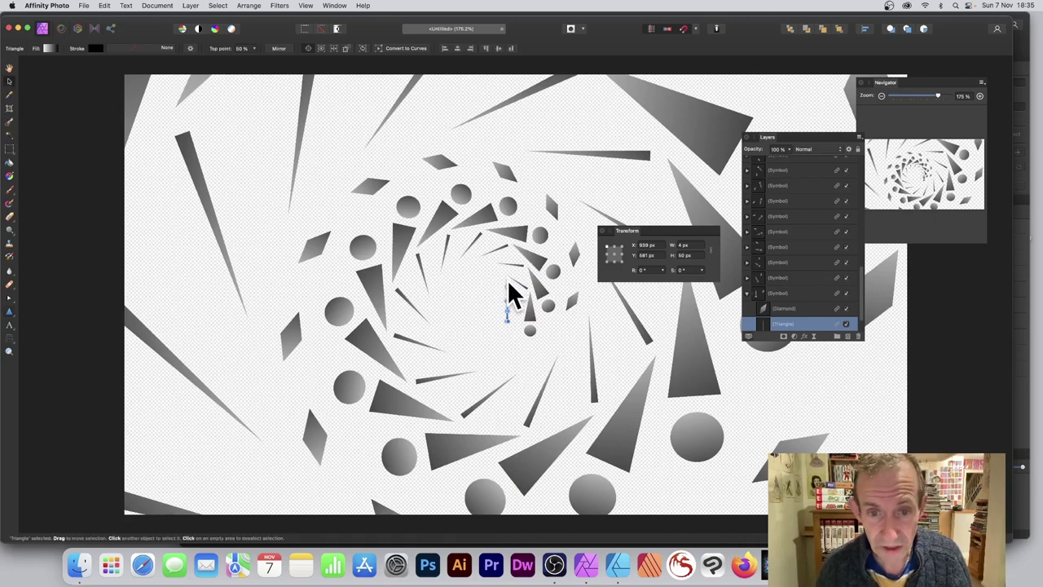
drag(505, 284, 491, 336)
drag(499, 336, 472, 327)
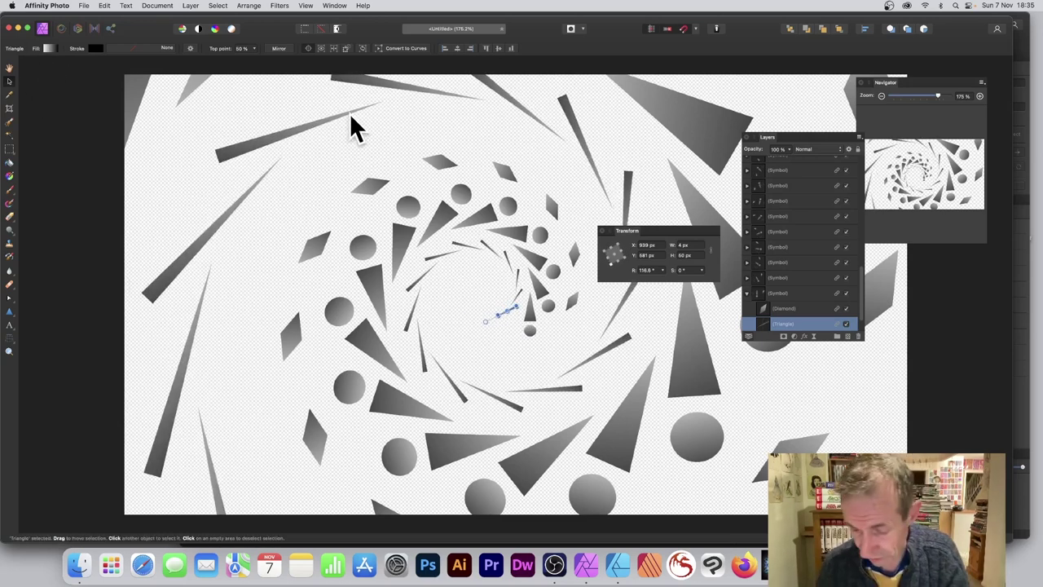
key(Delete)
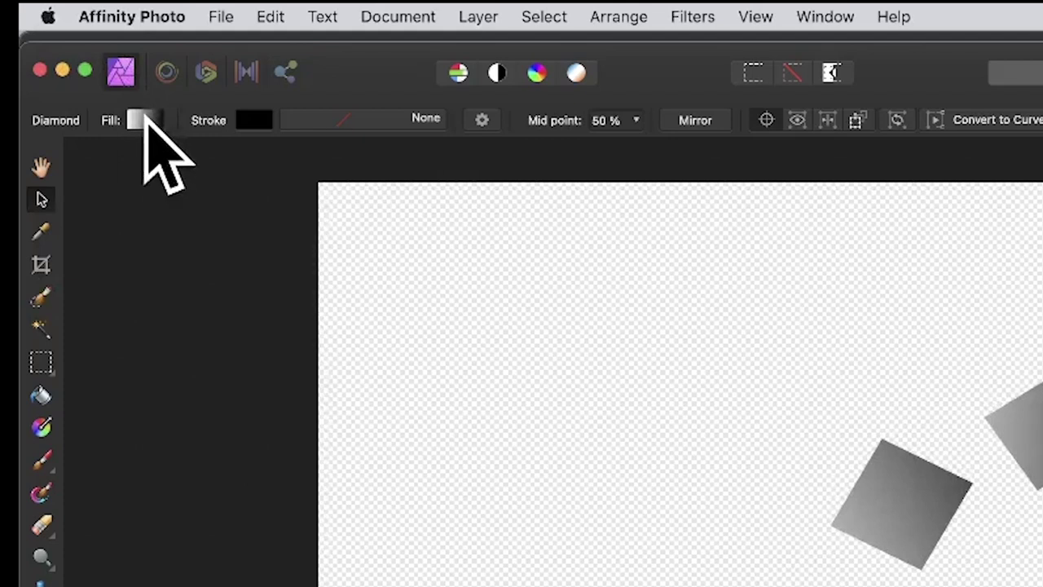
Change the diamond's gradient fill to solid red
click(145, 122)
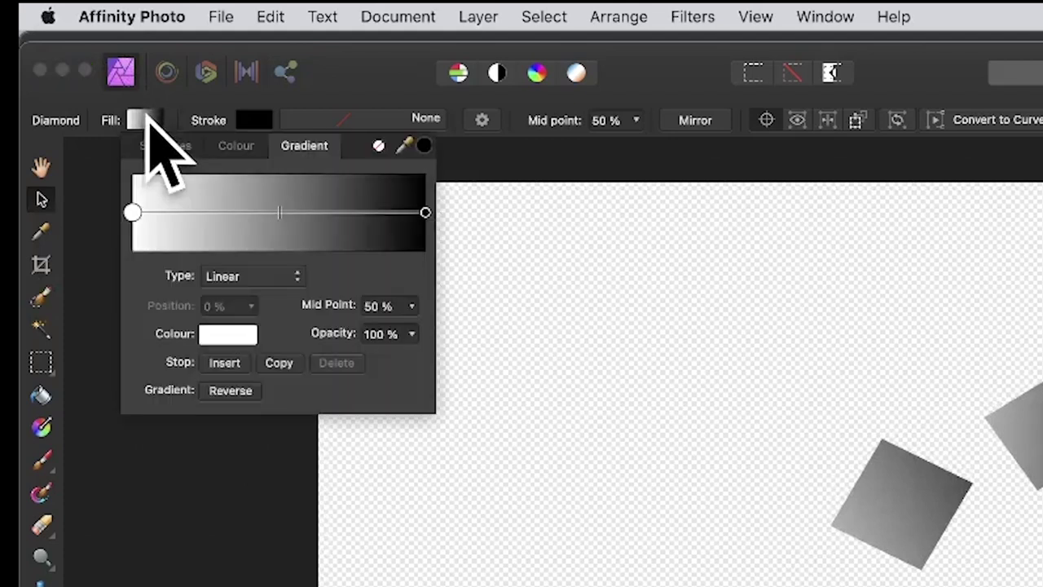
click(238, 147)
drag(307, 267, 341, 303)
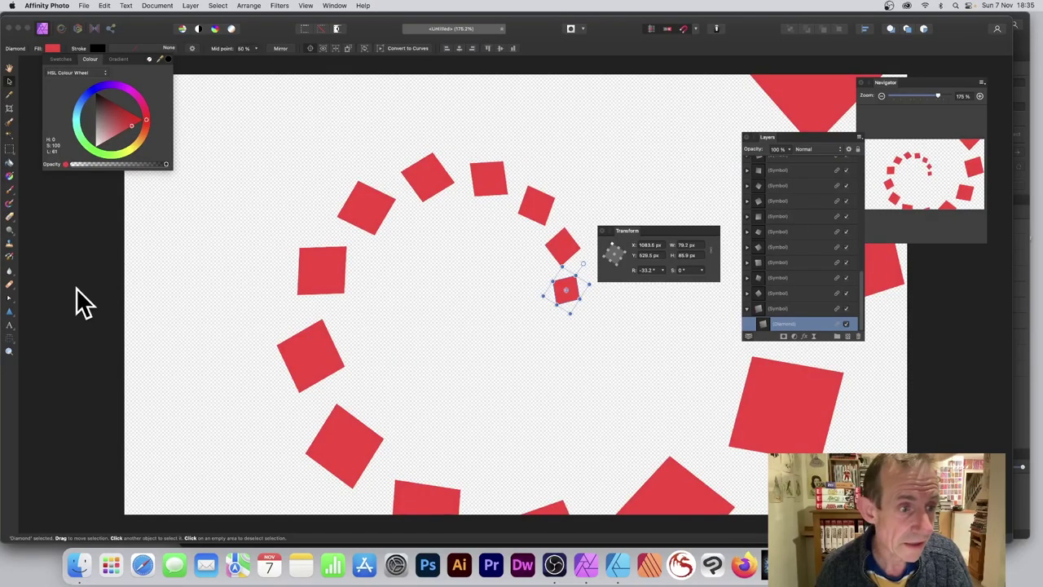
Add a small blue ellipse on the diamond, then reselect the diamond
click(9, 311)
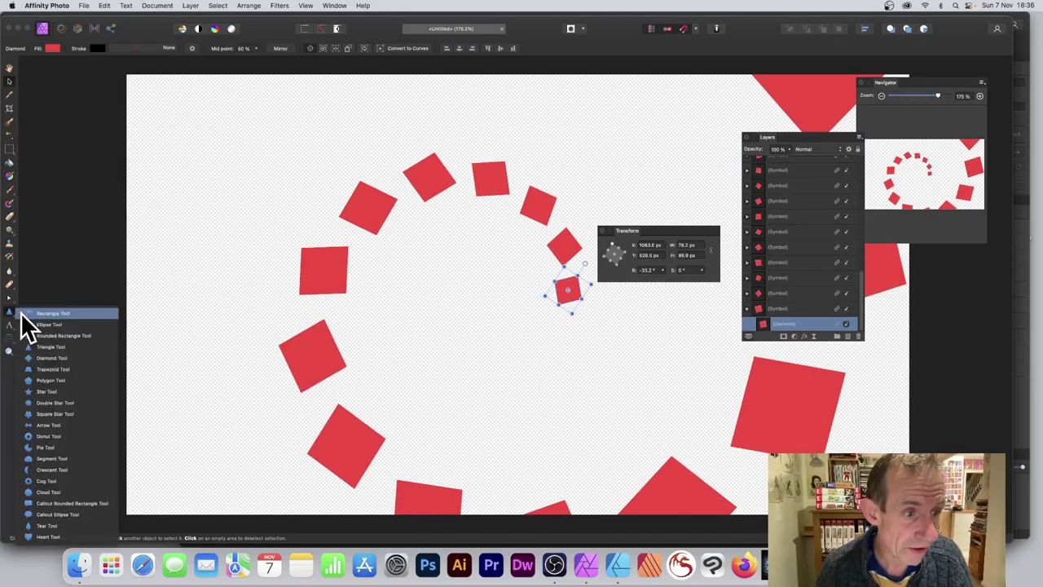
click(50, 324)
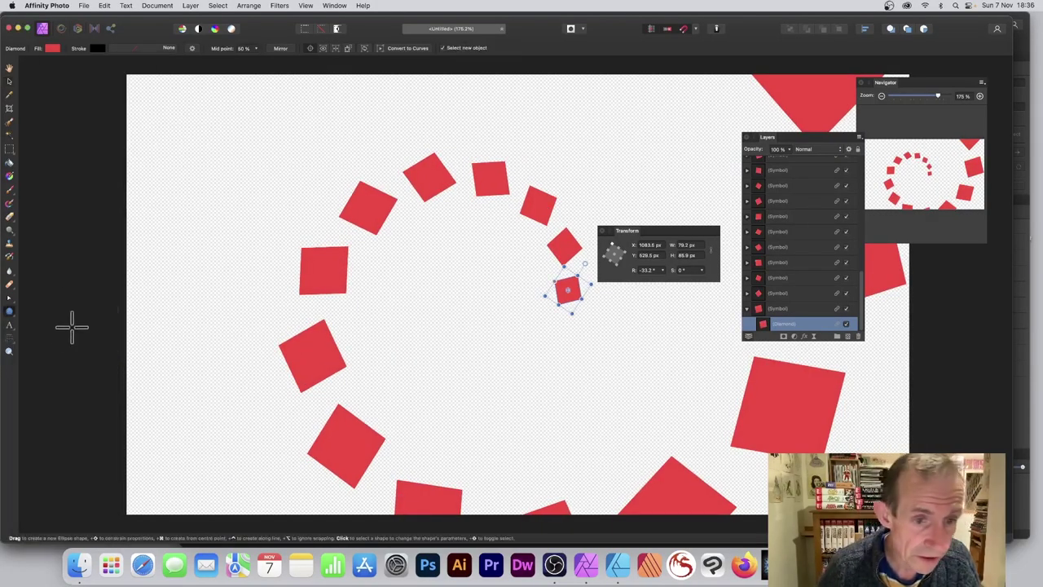
drag(559, 287, 571, 301)
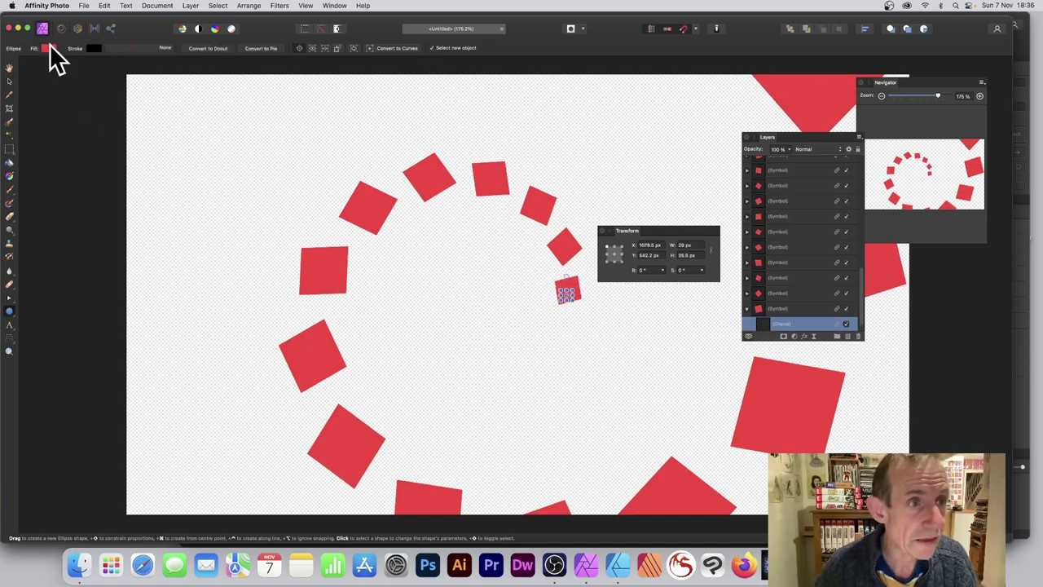
click(49, 48)
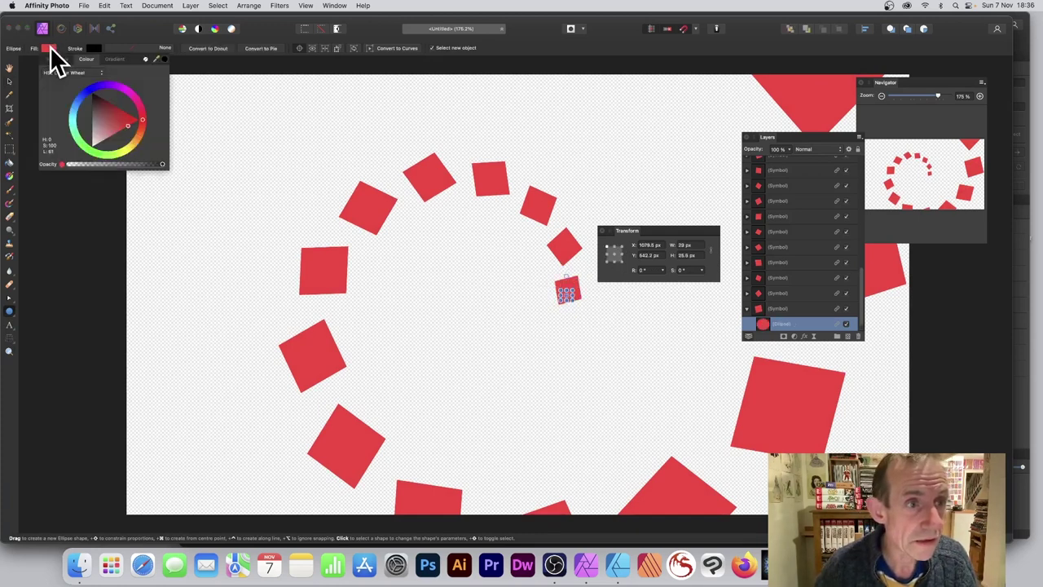
click(80, 97)
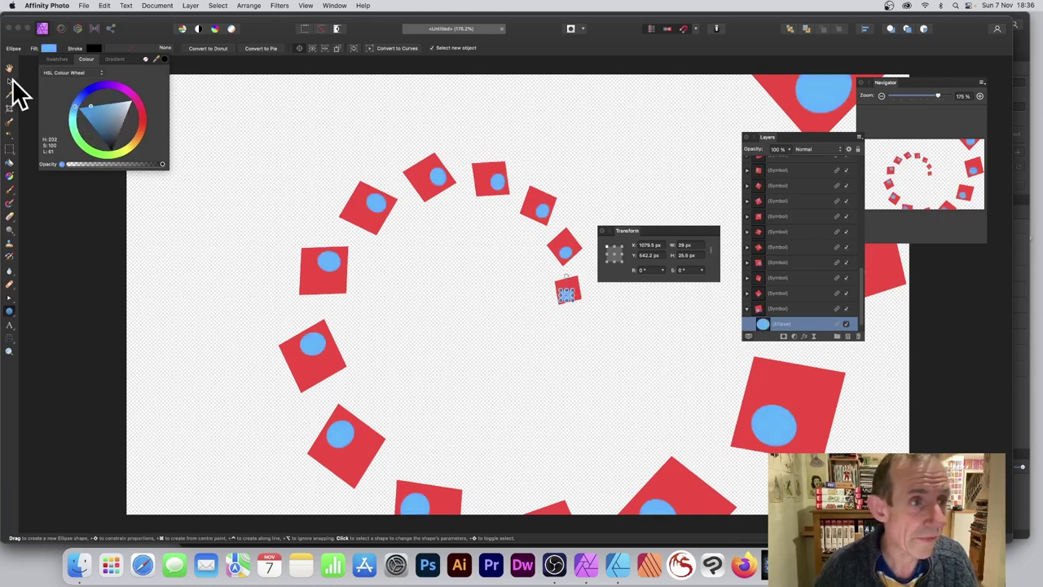
click(10, 81)
click(572, 279)
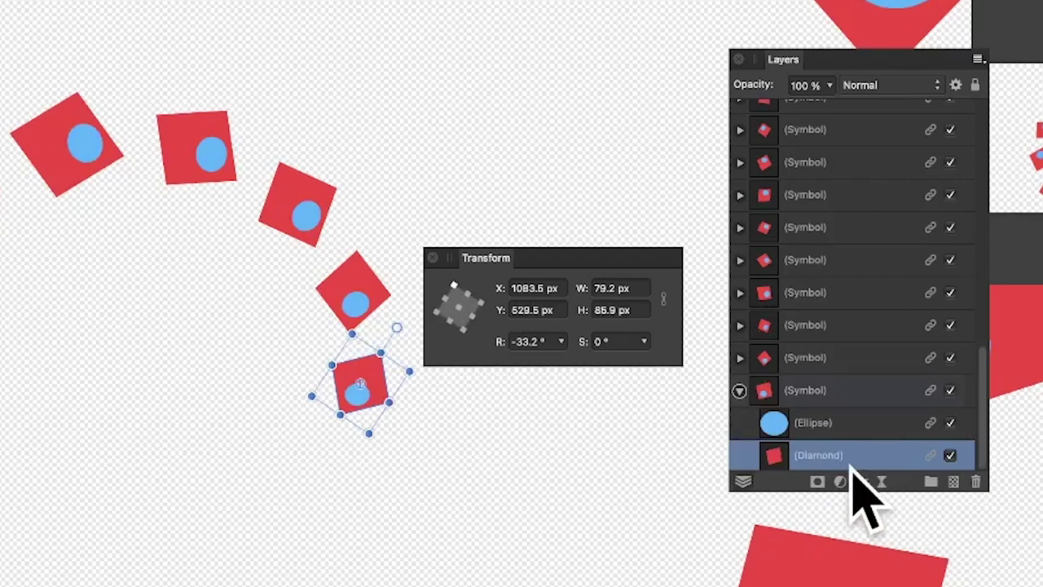
Try a 12 px Gaussian Blur, remove it, and apply a 3D effect with 17.8 px radius
click(864, 481)
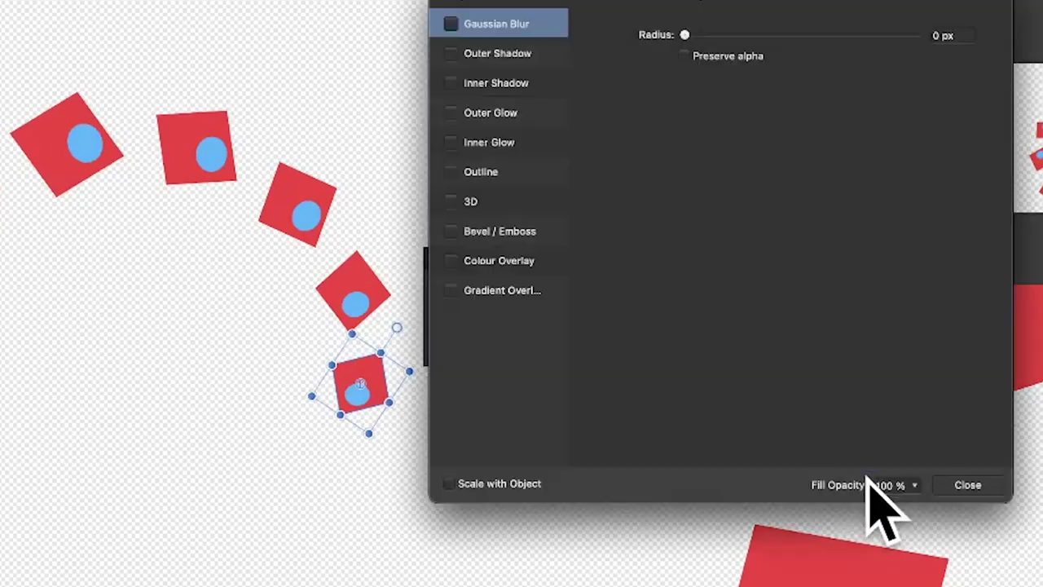
click(451, 23)
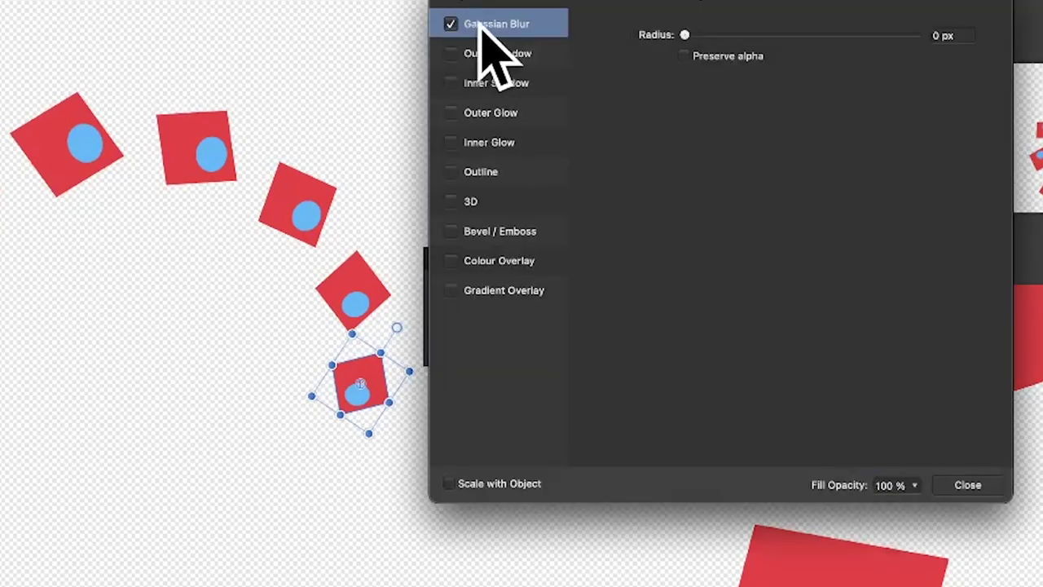
drag(643, 32, 685, 35)
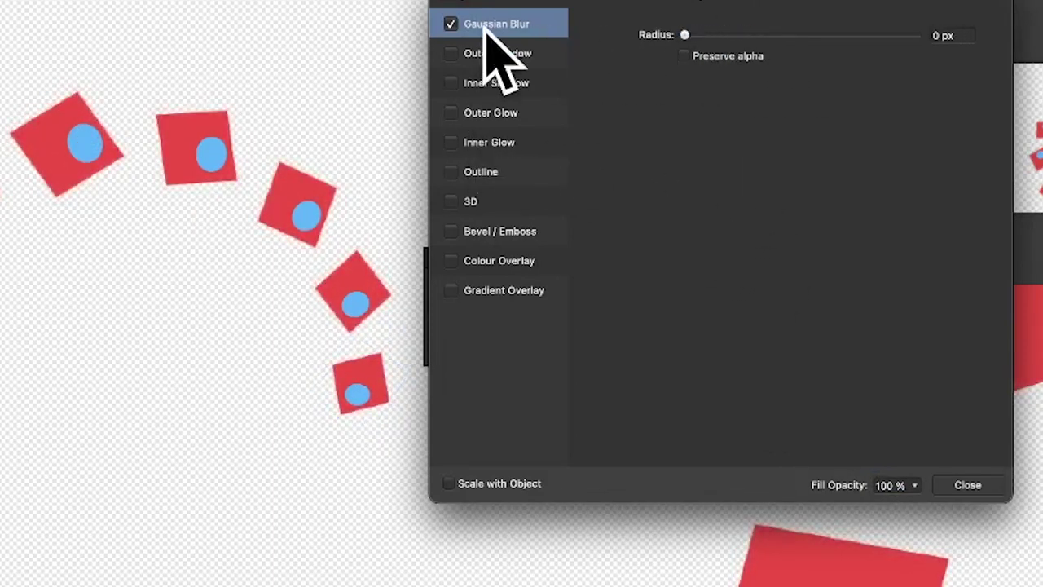
click(451, 23)
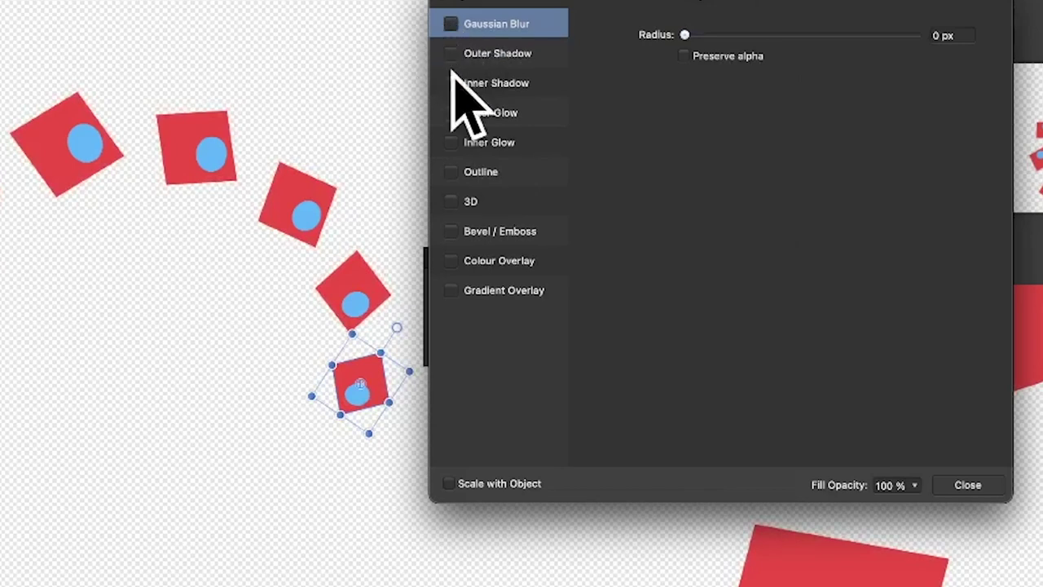
click(471, 201)
click(479, 203)
mouse_move(789, 34)
mouse_down()
mouse_move(815, 36)
mouse_move(807, 34)
mouse_up()
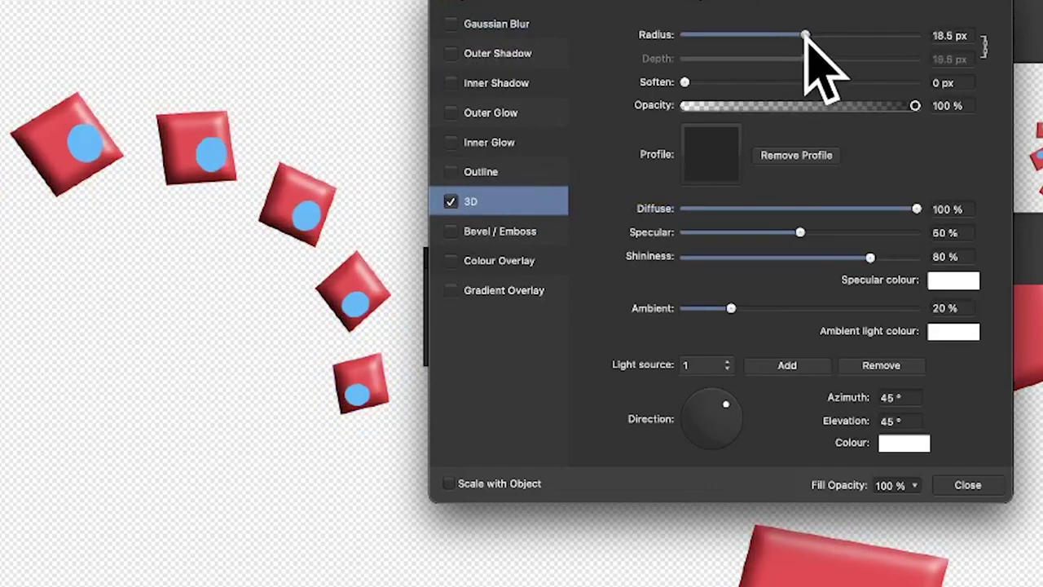
click(969, 484)
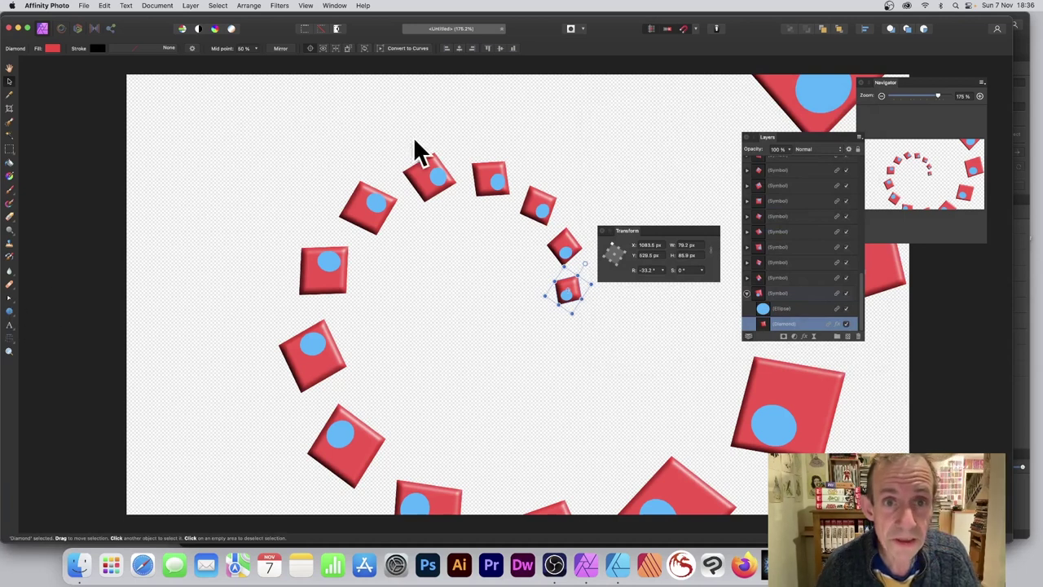
Convert the diamond to curves, enlarge it, and drag two nodes into long pointed blades
click(407, 49)
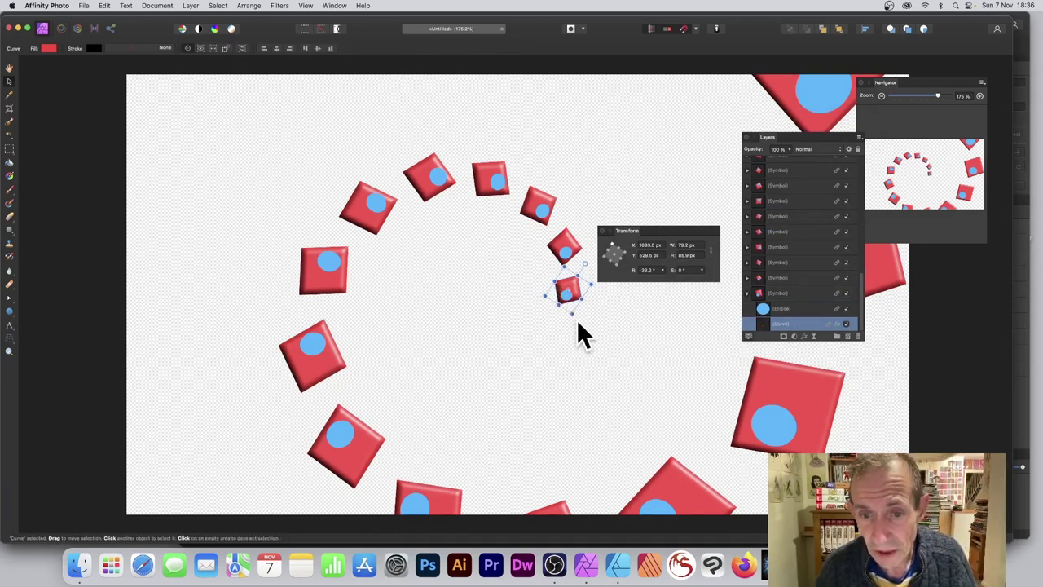
drag(570, 311, 578, 336)
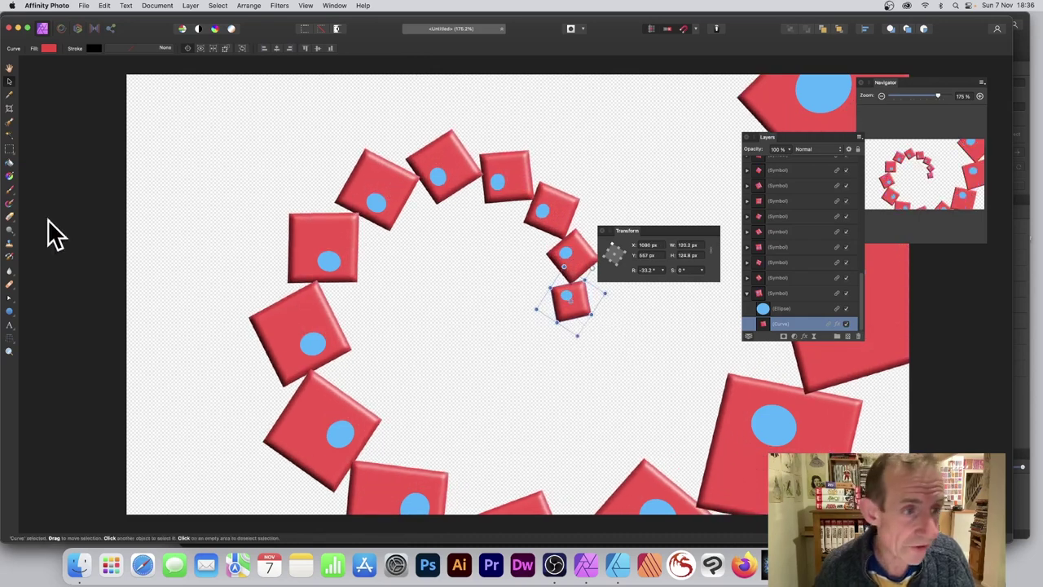
click(10, 300)
click(49, 312)
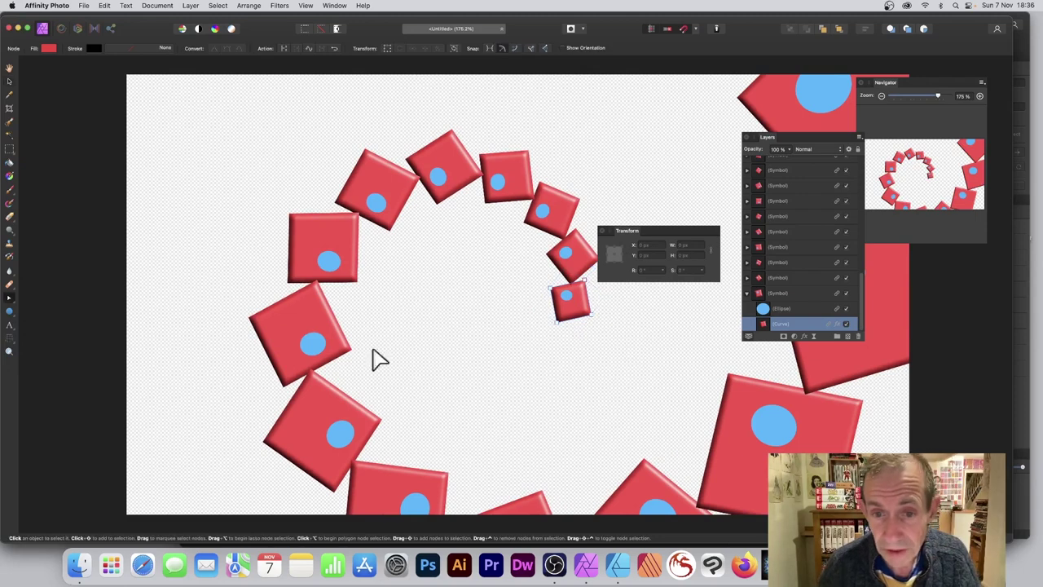
drag(553, 288, 580, 316)
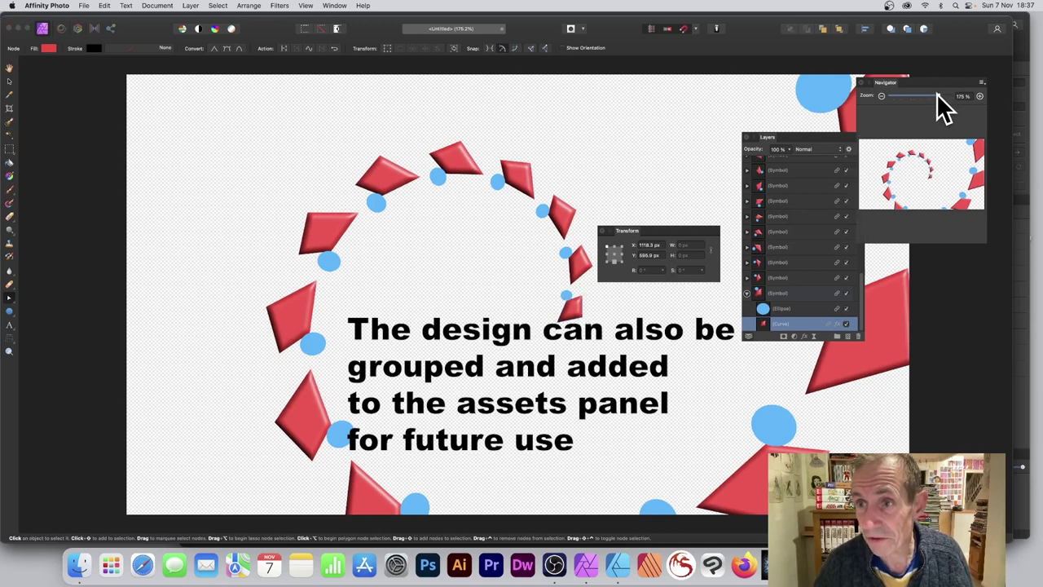
drag(937, 94, 931, 94)
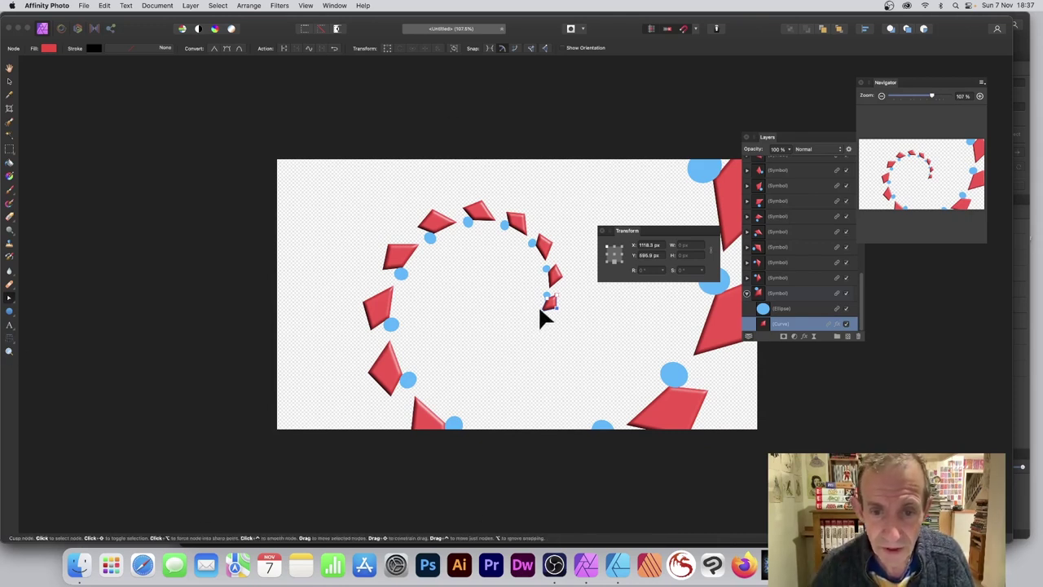
drag(539, 308, 500, 326)
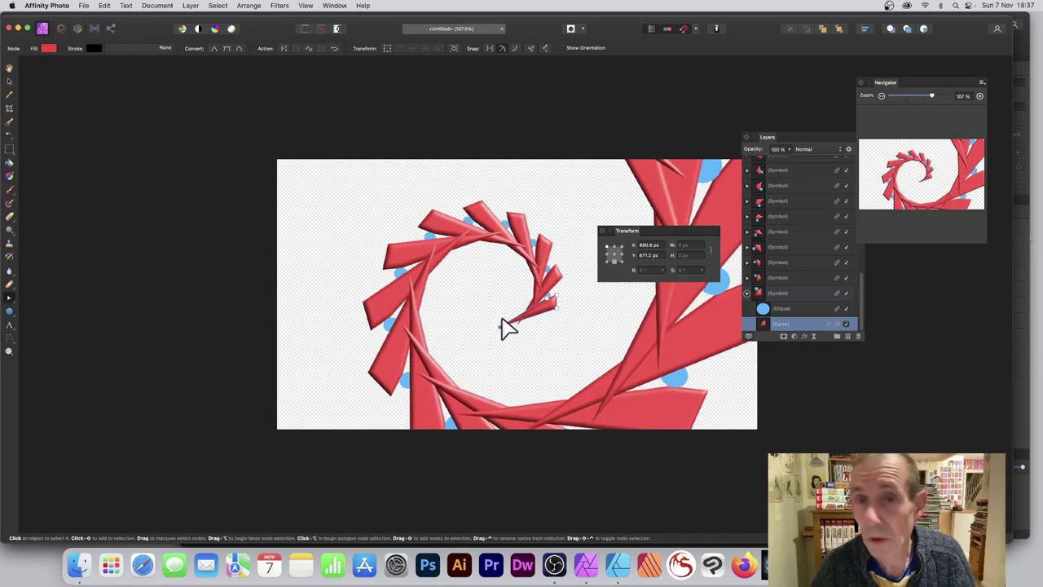